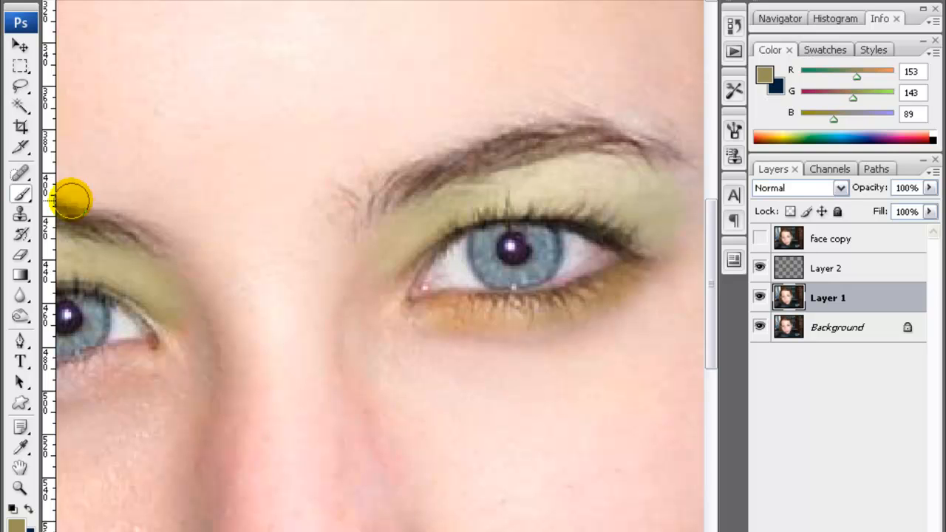
pyautogui.click(17, 176)
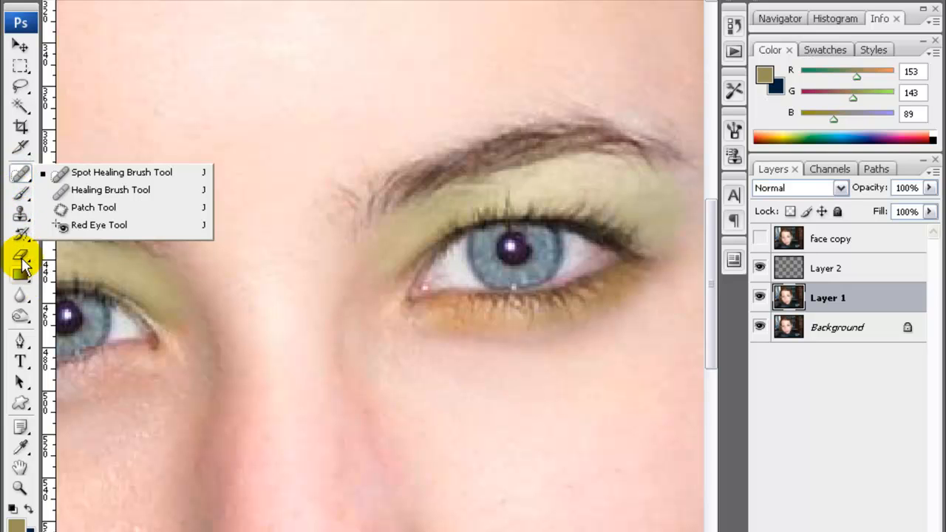
pyautogui.click(17, 171)
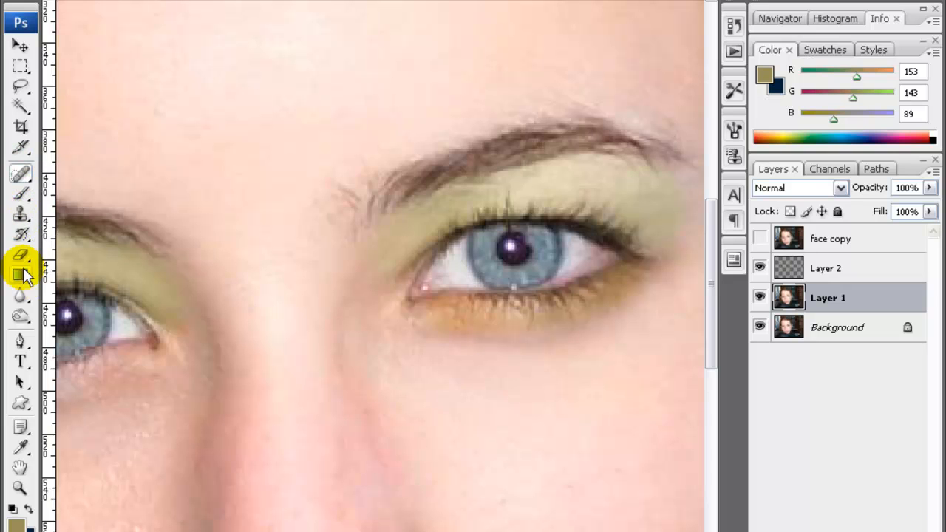
pyautogui.click(21, 299)
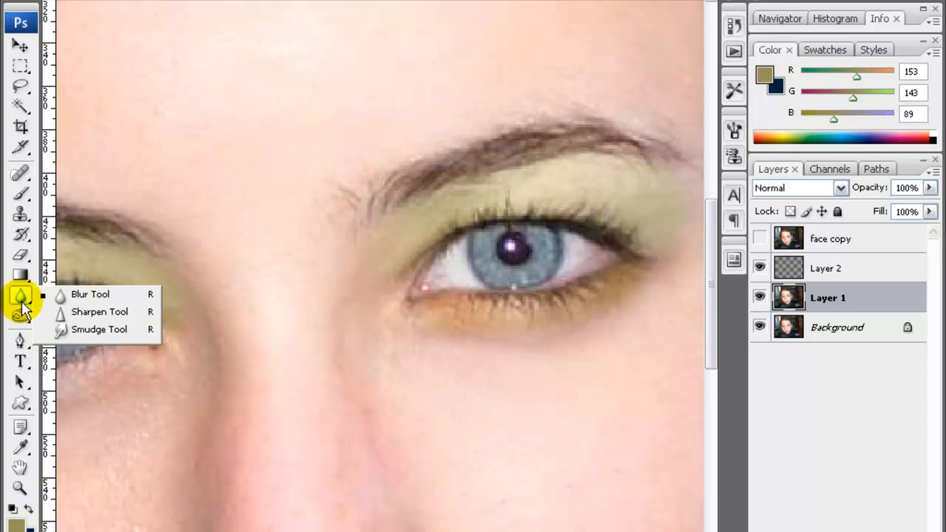
pyautogui.click(68, 298)
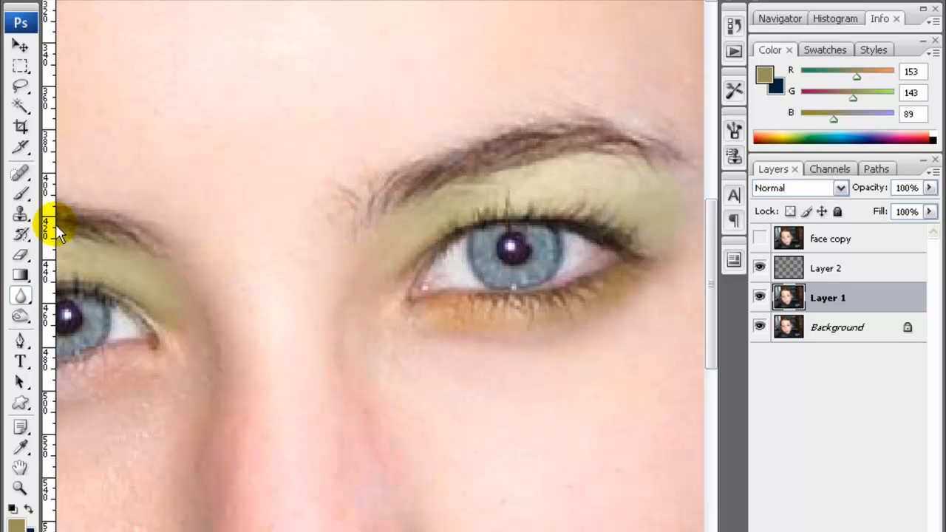
# Darken the eyeshadow along the lashes of the right-hand eye with the Burn tool on Layer 1 and Layer 2
pyautogui.click(21, 316)
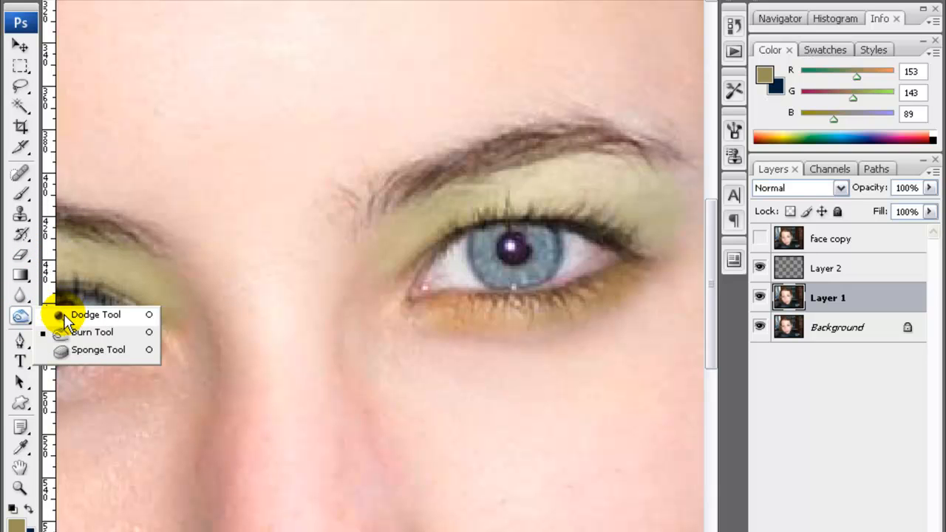
pyautogui.click(71, 336)
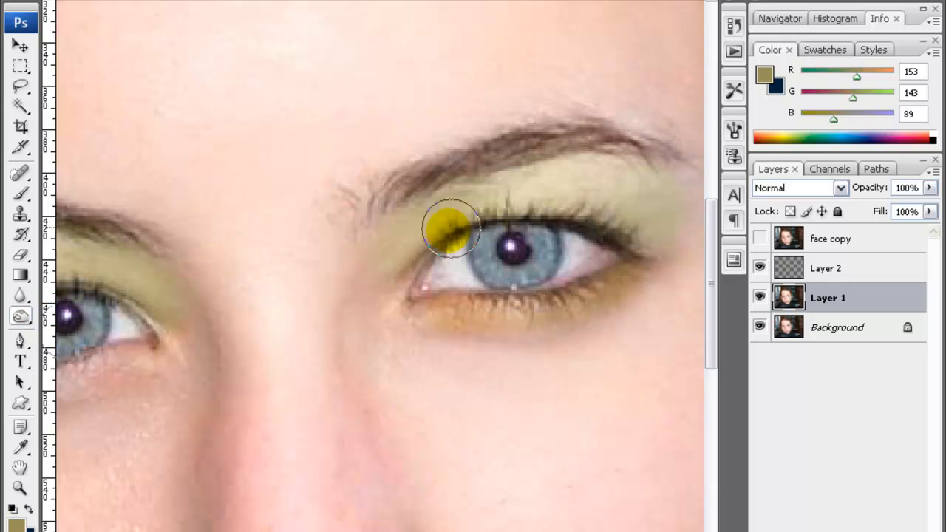
pyautogui.moveTo(422, 239)
pyautogui.mouseDown()
pyautogui.moveTo(504, 190)
pyautogui.moveTo(547, 194)
pyautogui.moveTo(558, 225)
pyautogui.moveTo(553, 218)
pyautogui.moveTo(589, 219)
pyautogui.mouseUp()
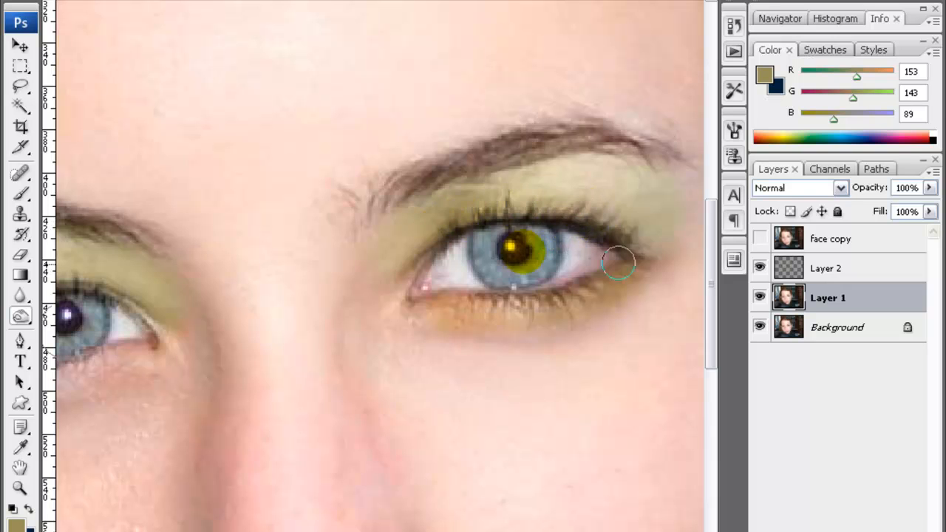
pyautogui.click(819, 268)
pyautogui.moveTo(548, 202); pyautogui.dragTo(543, 202)
pyautogui.moveTo(473, 210)
pyautogui.mouseDown()
pyautogui.moveTo(412, 244)
pyautogui.moveTo(505, 202)
pyautogui.moveTo(643, 235)
pyautogui.moveTo(491, 201)
pyautogui.mouseUp()
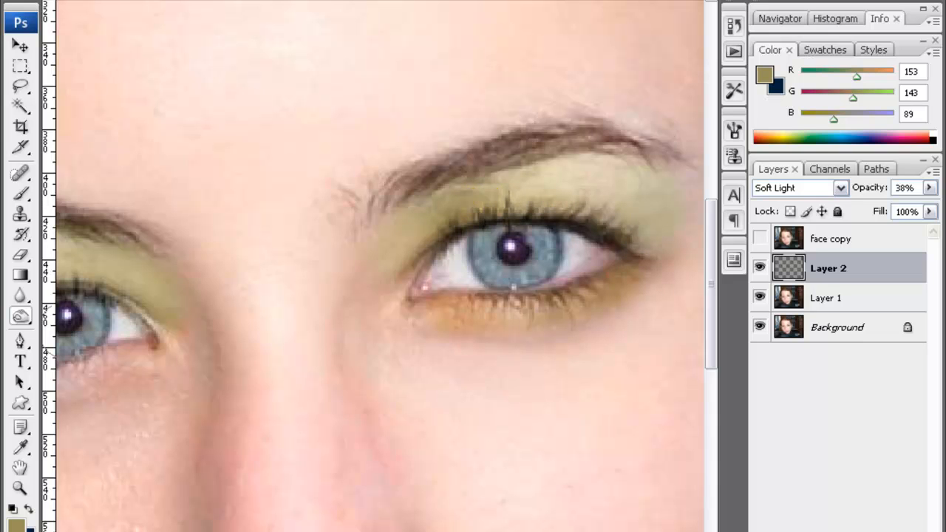
# Apply a Levels adjustment to Layer 2, moving the black and white input sliders inward to strengthen the shadow's contrast
pyautogui.hotkey('alt', 'i')
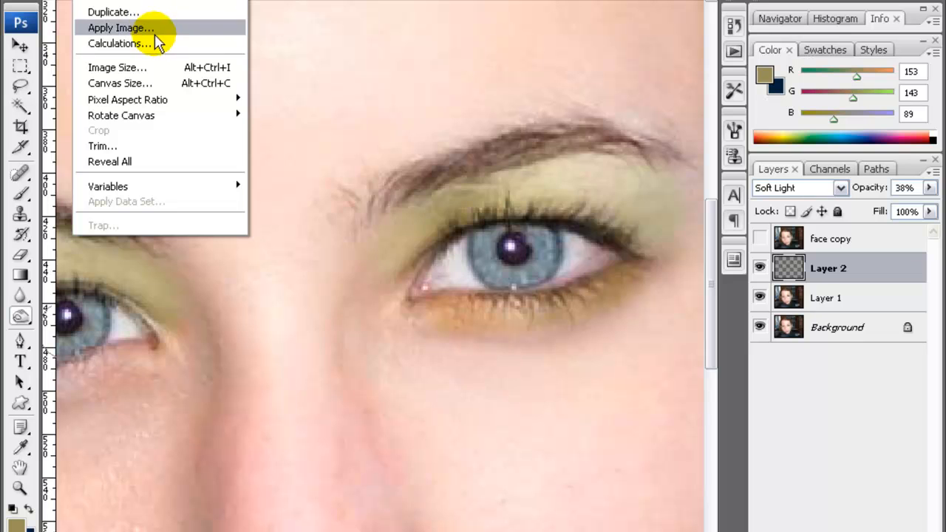
pyautogui.moveTo(159, 4)
pyautogui.click(277, 3)
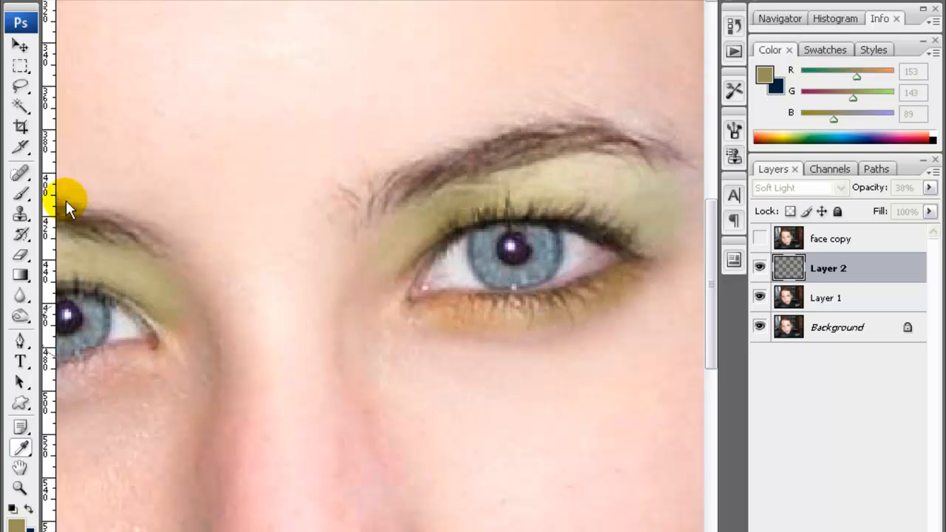
pyautogui.moveTo(406, 344); pyautogui.dragTo(398, 354)
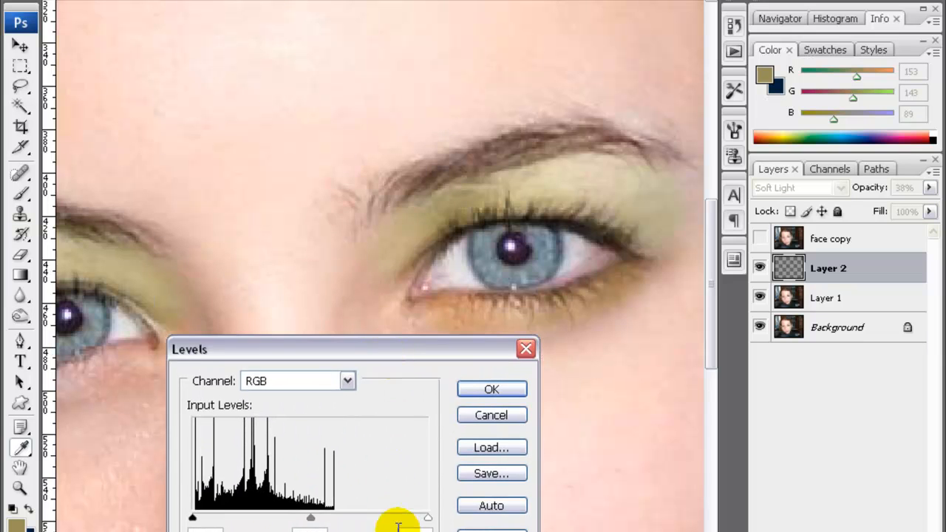
pyautogui.moveTo(427, 516); pyautogui.dragTo(384, 517)
pyautogui.moveTo(192, 517); pyautogui.dragTo(241, 520)
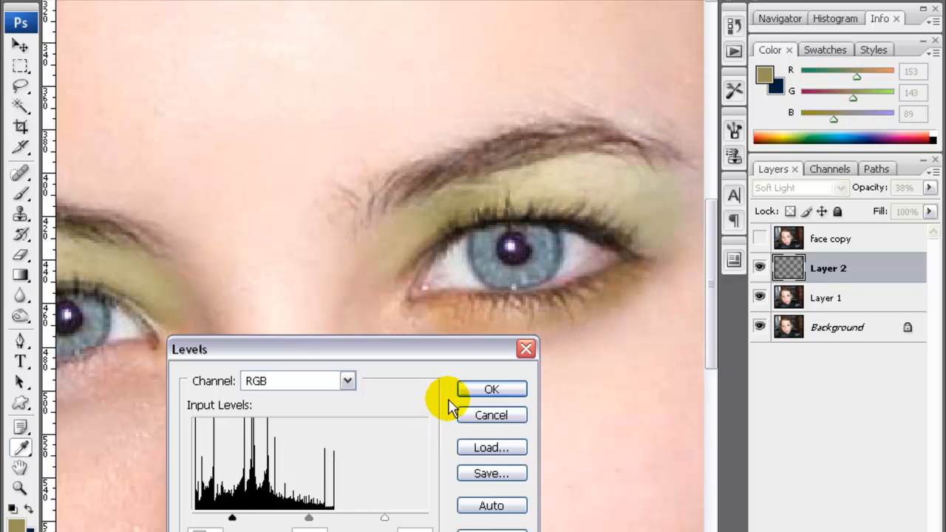
pyautogui.click(496, 390)
pyautogui.click(529, 361)
pyautogui.moveTo(530, 350); pyautogui.dragTo(553, 346)
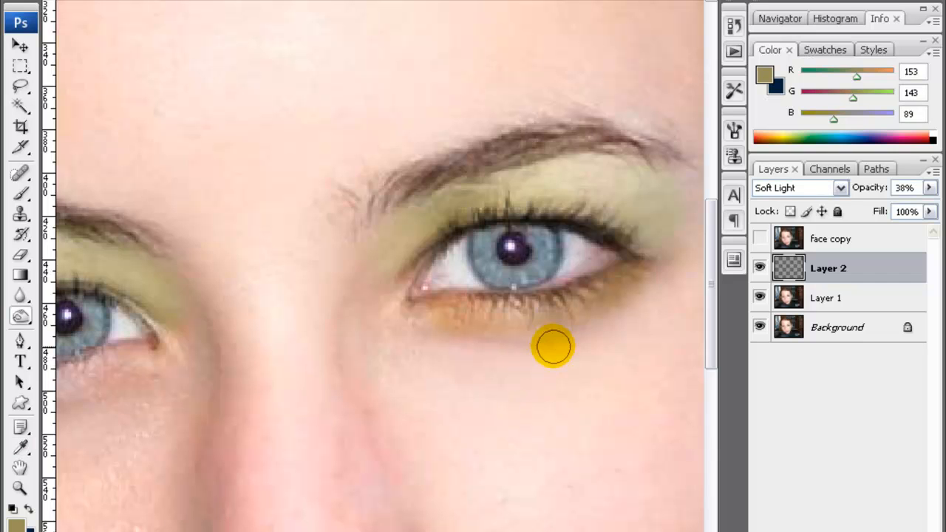
# Compare the photo with and without the makeup by toggling the visibility of Layer 2 and Layer 1
pyautogui.click(760, 267)
pyautogui.click(759, 267)
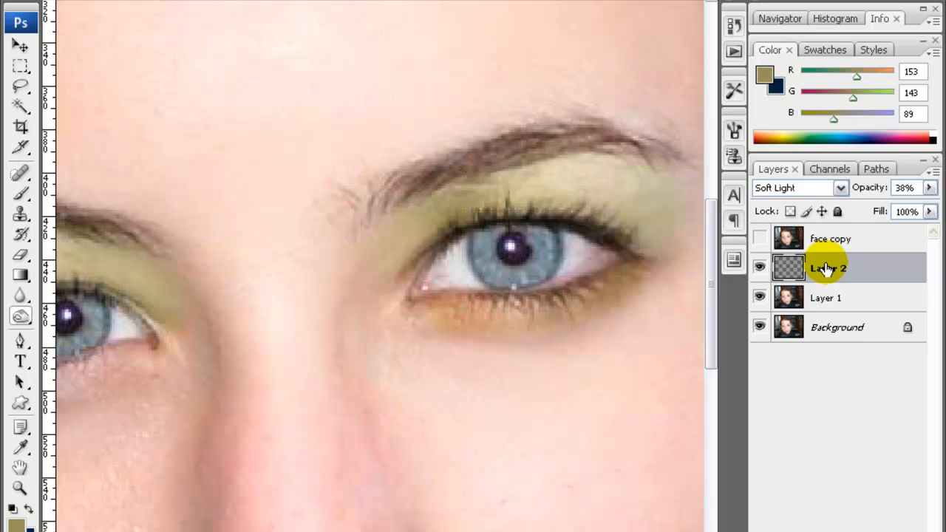
pyautogui.click(760, 298)
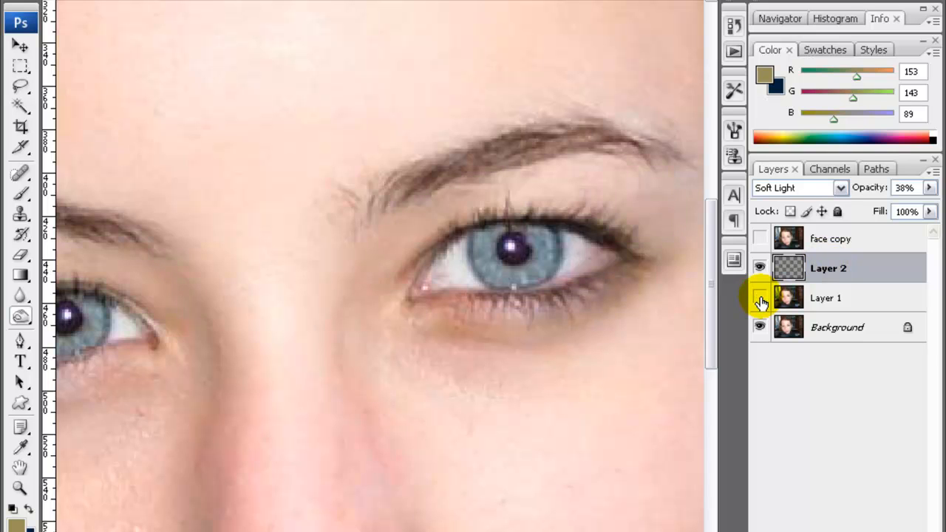
pyautogui.click(759, 297)
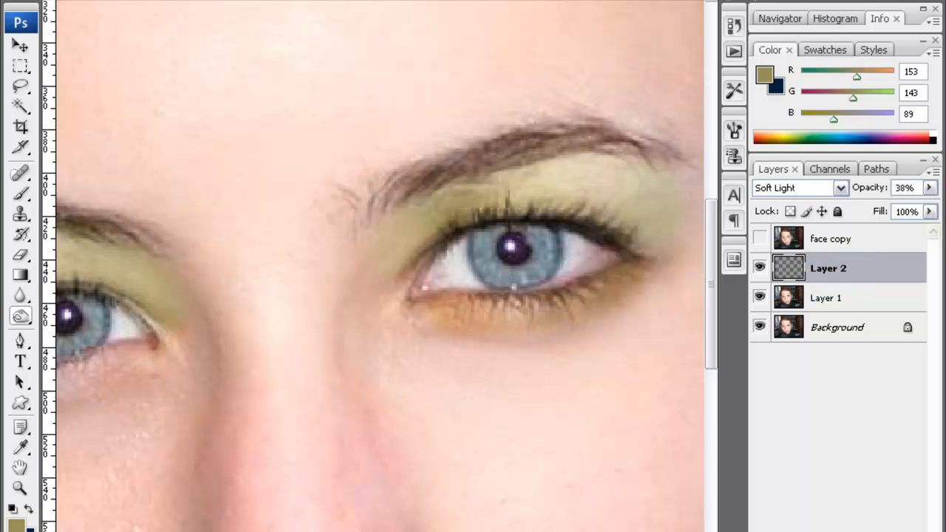
# Add a new layer above Layer 2 and set the foreground color to dark gray, RGB 85, 85, 85
pyautogui.hotkey('ctrl', 'shift', 'alt', 'n')
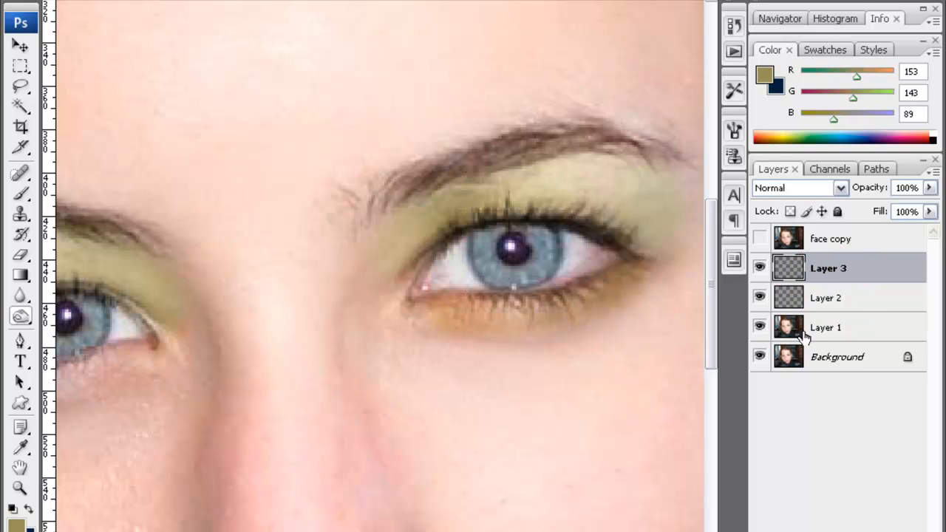
pyautogui.click(17, 523)
pyautogui.moveTo(491, 363)
pyautogui.mouseDown()
pyautogui.moveTo(481, 382)
pyautogui.moveTo(495, 404)
pyautogui.moveTo(535, 385)
pyautogui.moveTo(519, 439)
pyautogui.moveTo(395, 405)
pyautogui.moveTo(354, 416)
pyautogui.mouseUp()
pyautogui.click(779, 248)
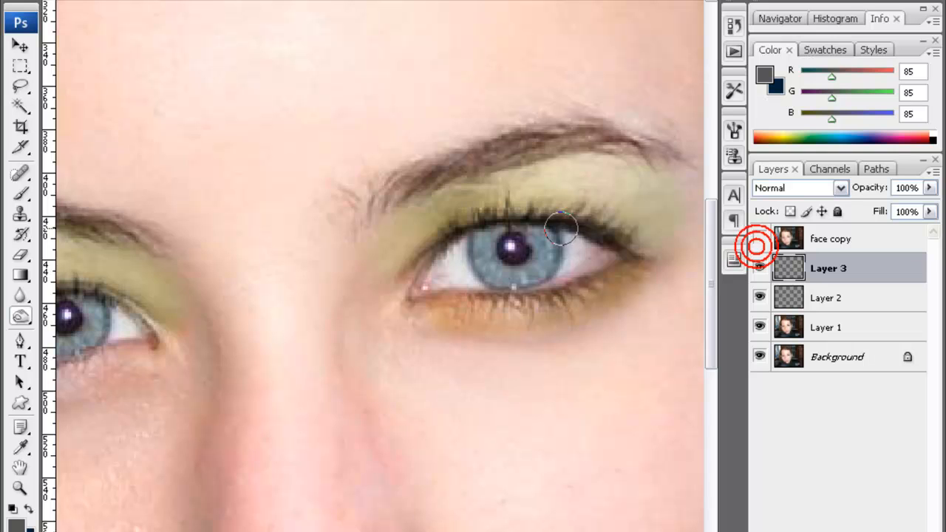
# Paint a thick gray Brush stroke across the upper eyelid of the right-hand eye on Layer 3
pyautogui.moveTo(414, 241); pyautogui.dragTo(435, 224)
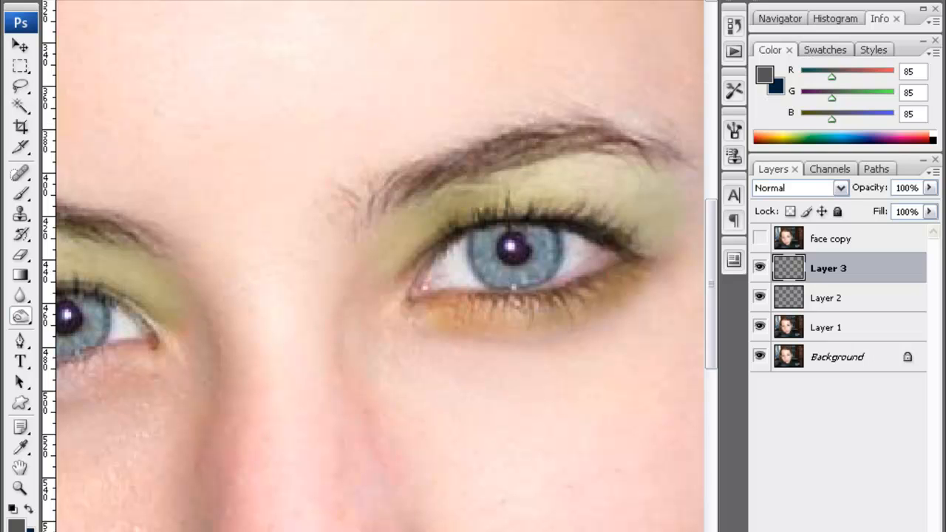
pyautogui.click(22, 193)
pyautogui.moveTo(421, 241)
pyautogui.mouseDown()
pyautogui.moveTo(439, 222)
pyautogui.moveTo(513, 196)
pyautogui.moveTo(592, 201)
pyautogui.mouseUp()
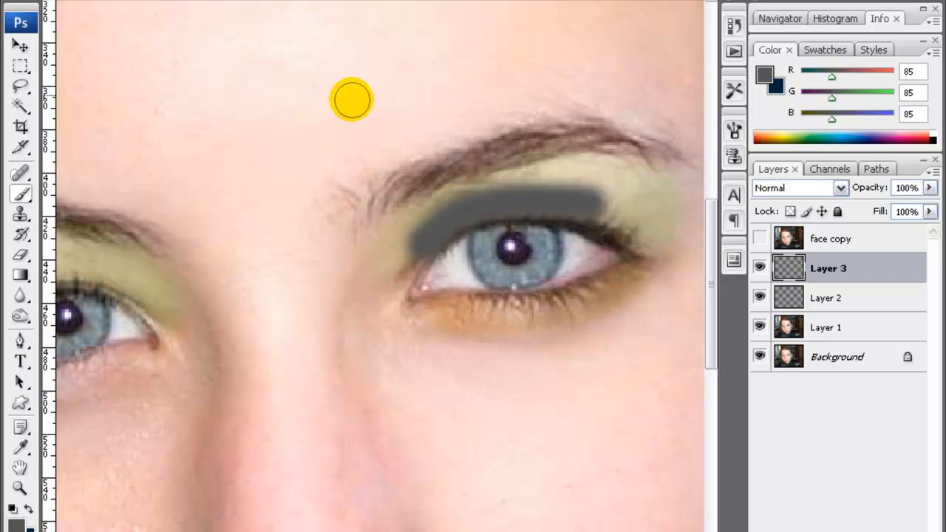
# Set Layer 3 to the Linear Light blend mode with 32% opacity
pyautogui.click(929, 188)
pyautogui.moveTo(861, 213)
pyautogui.mouseDown()
pyautogui.moveTo(882, 207)
pyautogui.moveTo(866, 210)
pyautogui.mouseUp()
pyautogui.click(776, 187)
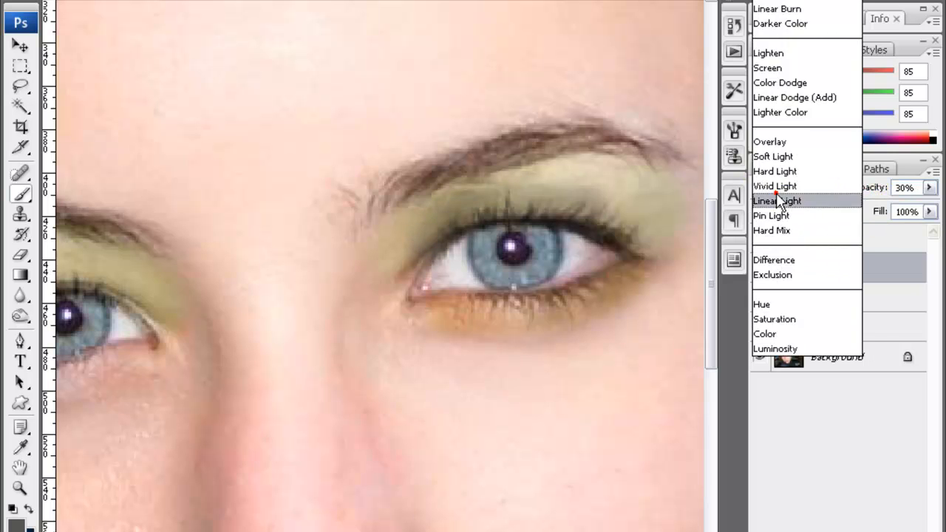
pyautogui.click(781, 201)
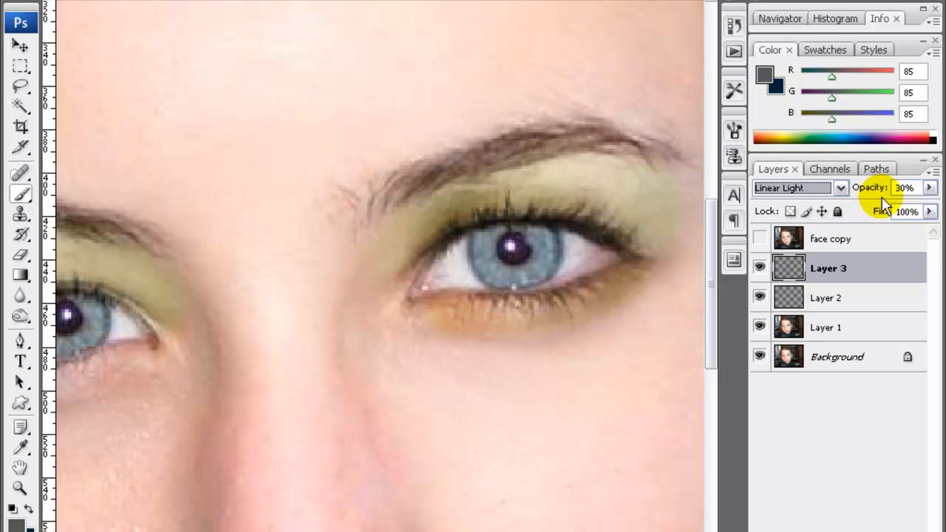
pyautogui.click(928, 189)
pyautogui.moveTo(922, 208); pyautogui.dragTo(866, 209)
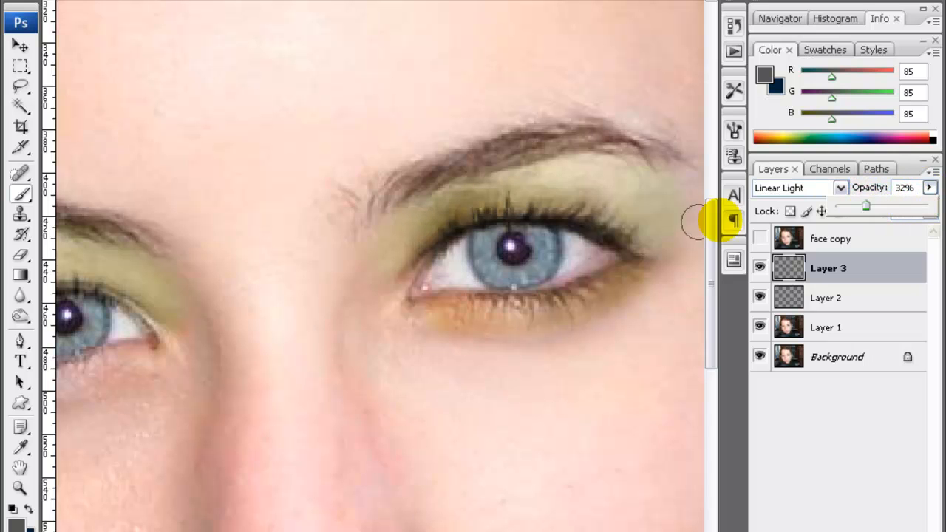
# Extend the gray shadow over the outer eyelid and crease of the right-hand eye using a larger brush
pyautogui.click(607, 217)
pyautogui.press(']')
pyautogui.press(']')
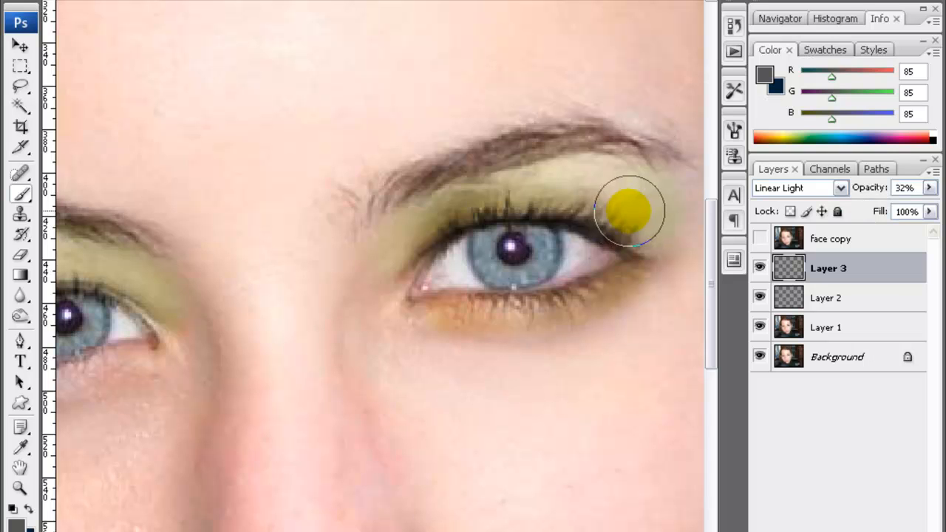
pyautogui.click(633, 209)
pyautogui.moveTo(575, 186)
pyautogui.mouseDown()
pyautogui.moveTo(630, 216)
pyautogui.moveTo(617, 214)
pyautogui.moveTo(642, 238)
pyautogui.moveTo(562, 213)
pyautogui.moveTo(457, 218)
pyautogui.moveTo(409, 268)
pyautogui.moveTo(337, 390)
pyautogui.moveTo(437, 371)
pyautogui.moveTo(446, 315)
pyautogui.mouseUp()
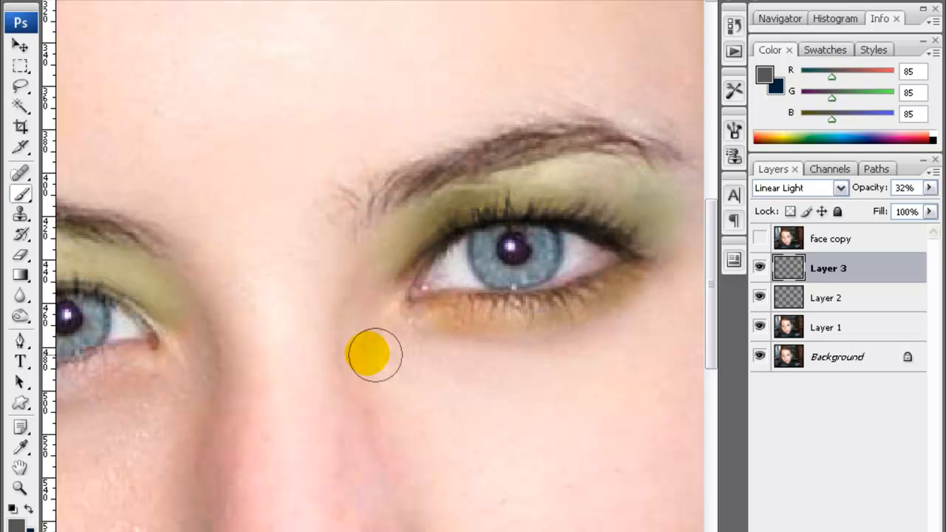
# Examine the eye makeup on the whole face and view the lips up close
pyautogui.click(20, 488)
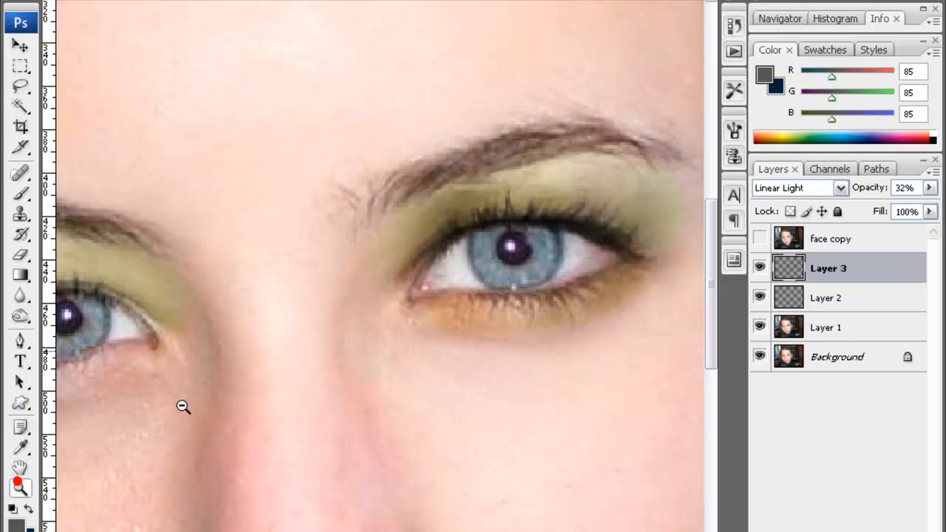
pyautogui.keyDown('alt'); pyautogui.click(458, 277); pyautogui.keyUp('alt')
pyautogui.keyDown('alt'); pyautogui.click(419, 289); pyautogui.keyUp('alt')
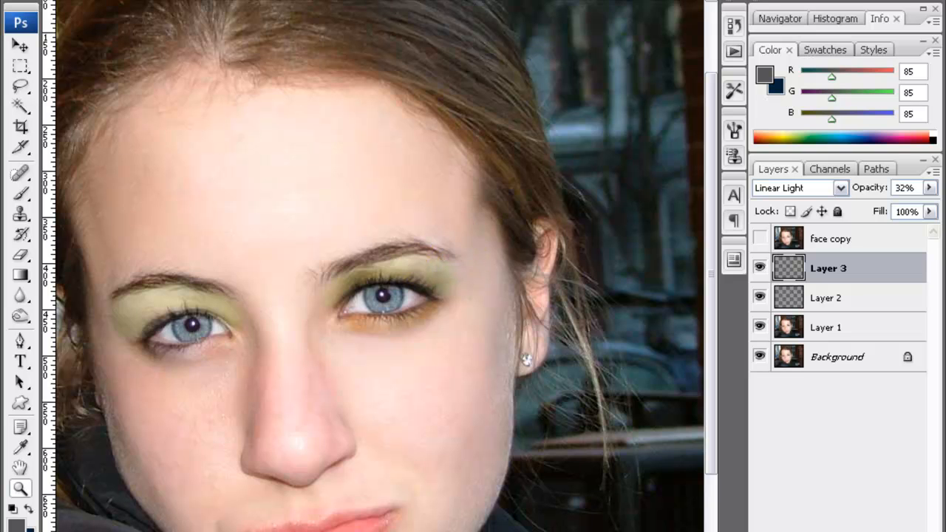
pyautogui.click(318, 525)
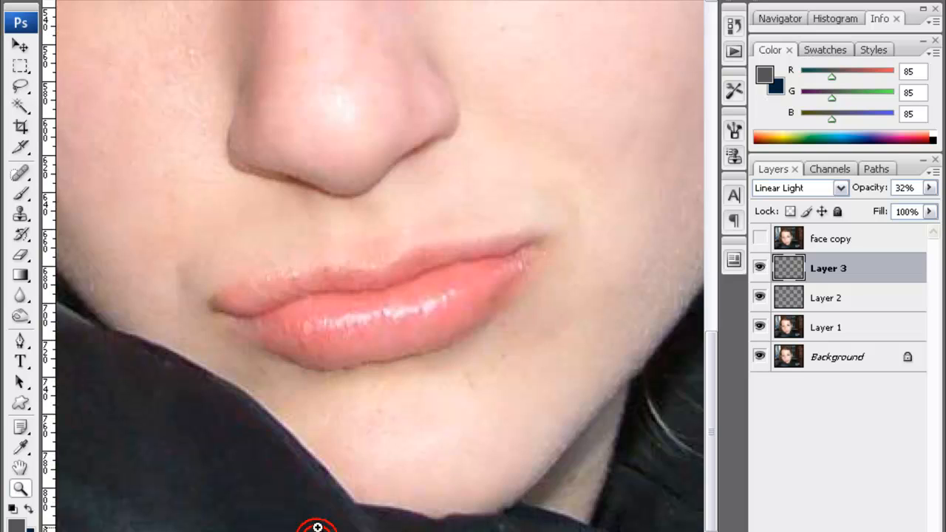
pyautogui.moveTo(517, 64); pyautogui.dragTo(399, 492)
pyautogui.keyDown('alt'); pyautogui.click(337, 412); pyautogui.keyUp('alt')
pyautogui.keyDown('alt'); pyautogui.click(332, 369); pyautogui.keyUp('alt')
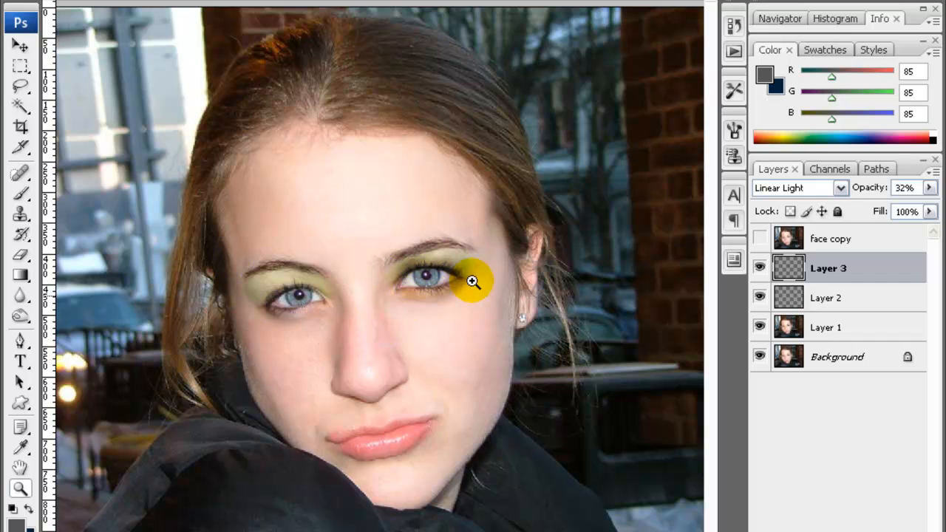
pyautogui.click(391, 450)
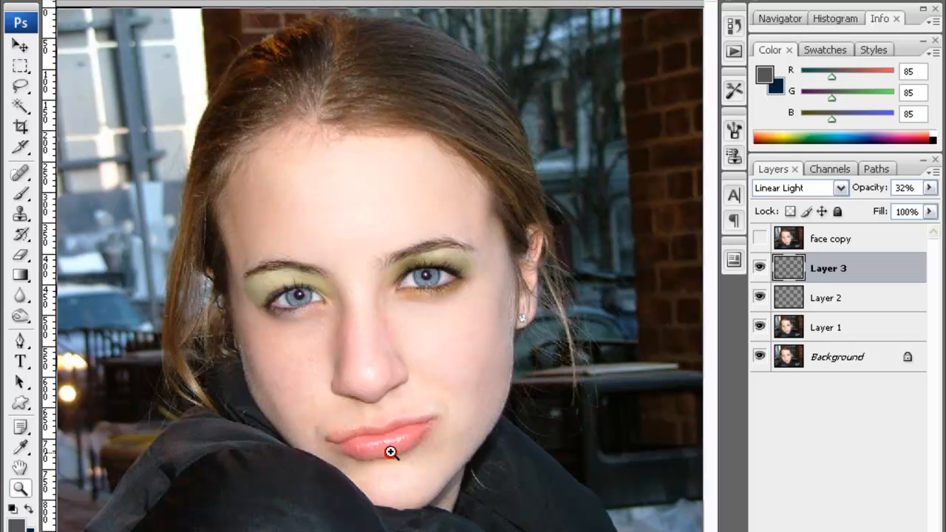
pyautogui.click(387, 359)
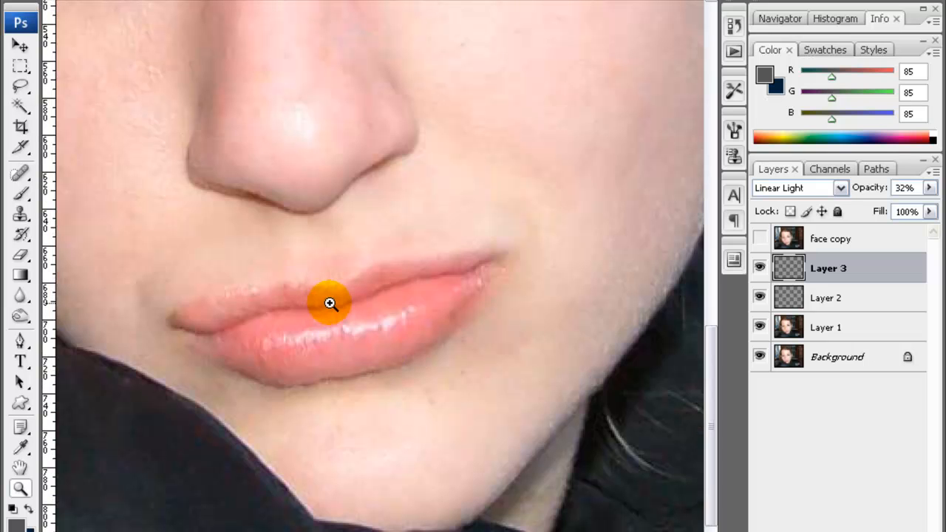
# Add a new layer above Layer 3, rename it Lips, and activate the Brush tool
pyautogui.hotkey('ctrl', 'shift', 'alt', 'n')
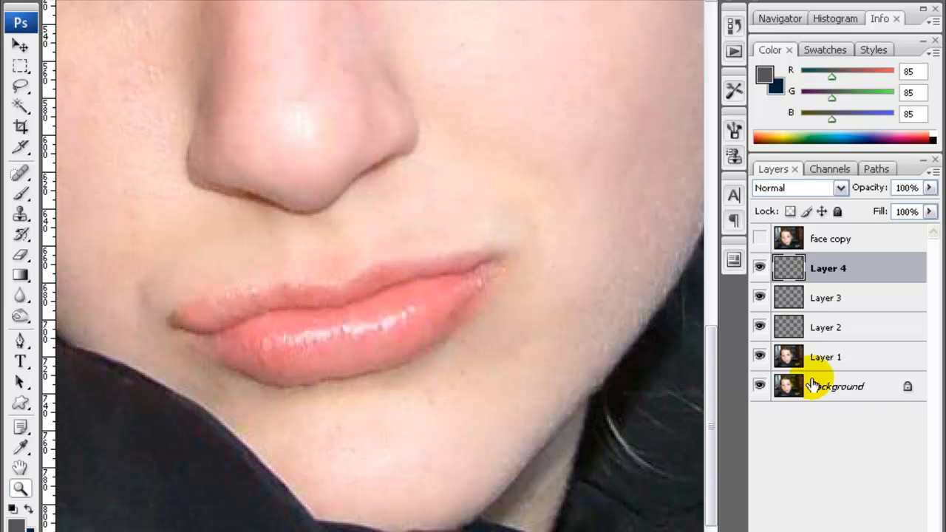
pyautogui.doubleClick(829, 269)
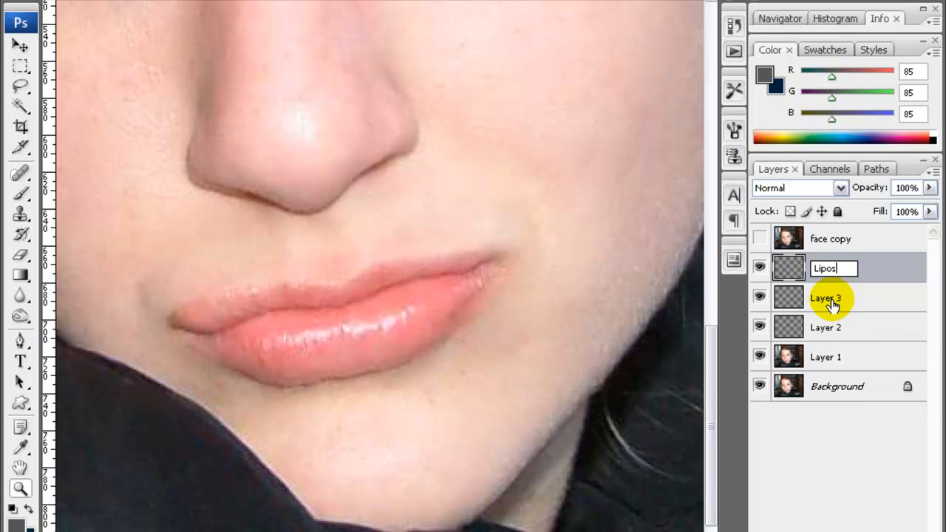
pyautogui.click(813, 480)
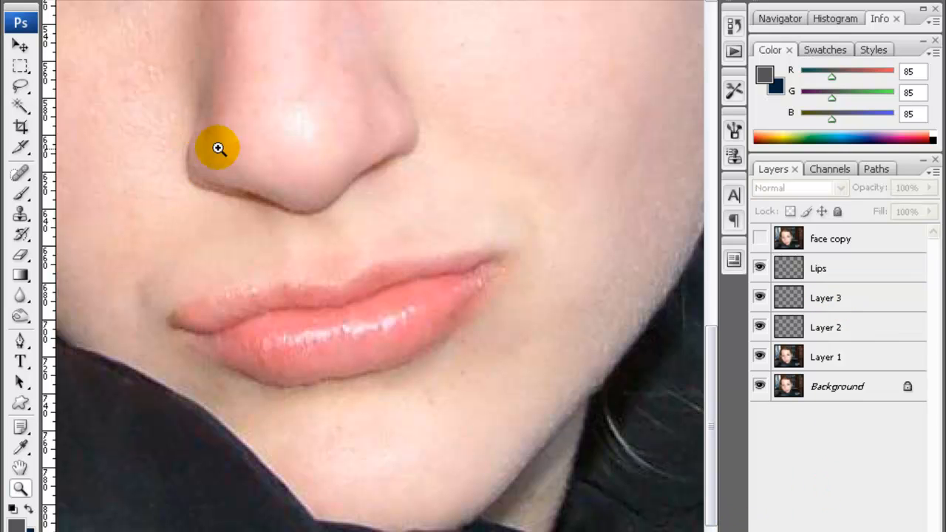
pyautogui.click(20, 192)
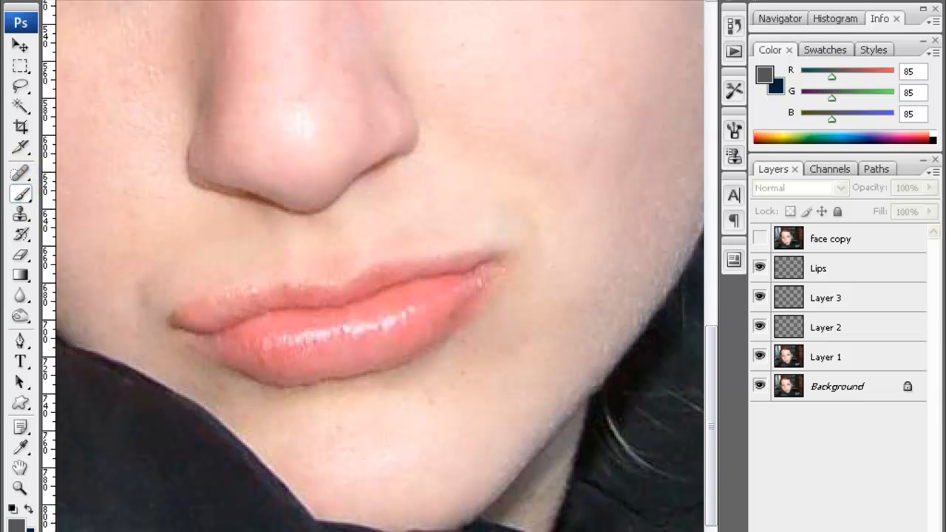
# Set the brush's painting mode to Normal
pyautogui.click(233, 1)
pyautogui.moveTo(278, 70); pyautogui.dragTo(282, 34)
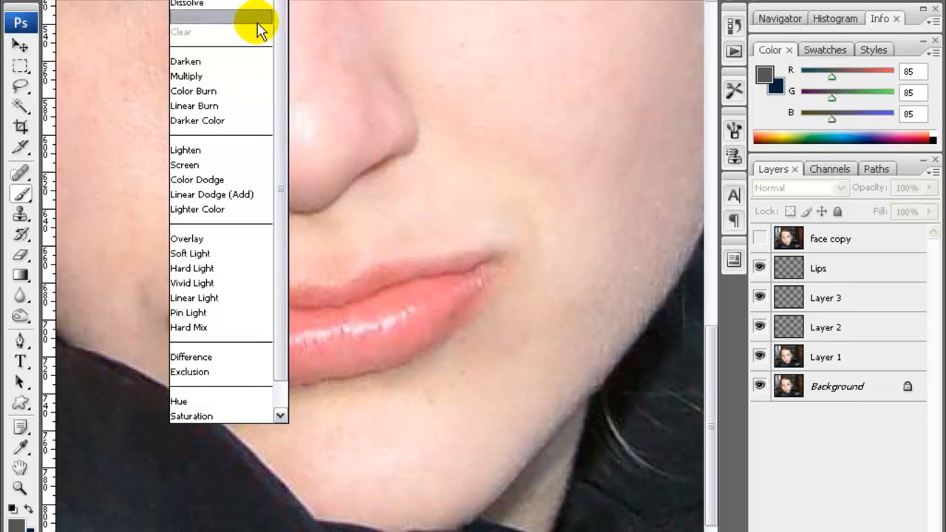
pyautogui.click(214, 1)
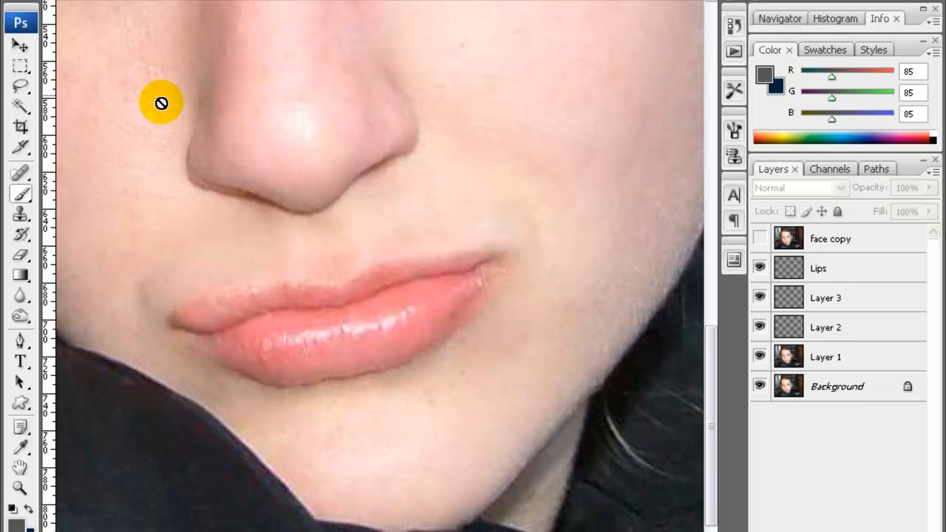
# Set the foreground colour to a dark wine red with RGB 116, 15, 56 and return to the Brush tool
pyautogui.click(13, 513)
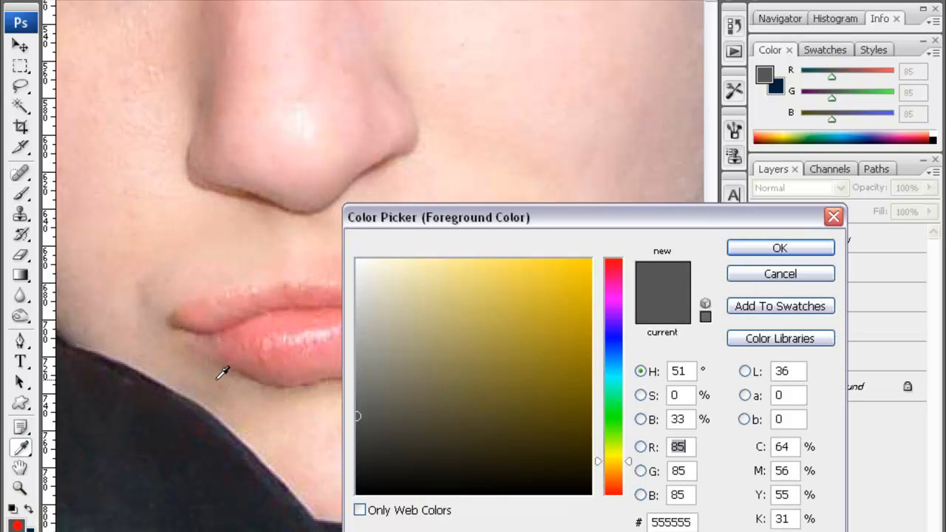
pyautogui.click(614, 270)
pyautogui.click(566, 309)
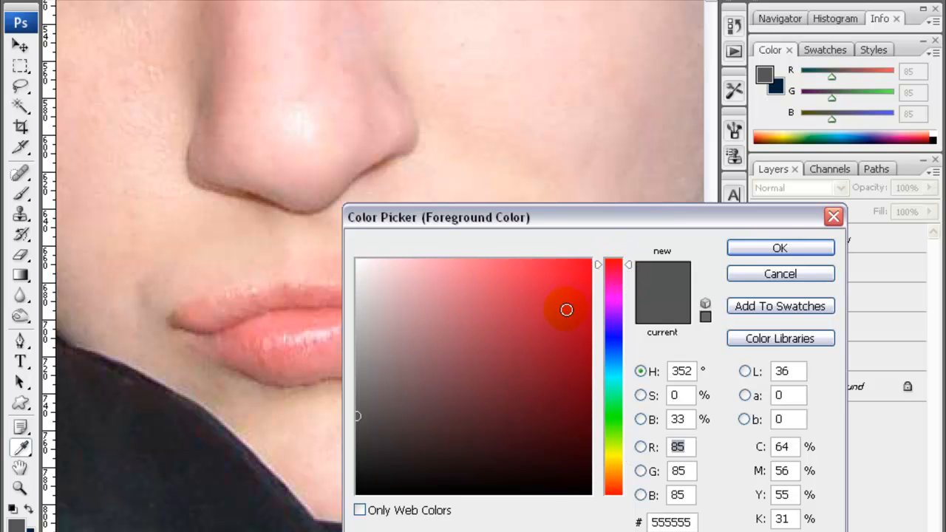
pyautogui.click(529, 335)
pyautogui.click(512, 362)
pyautogui.click(510, 335)
pyautogui.click(507, 365)
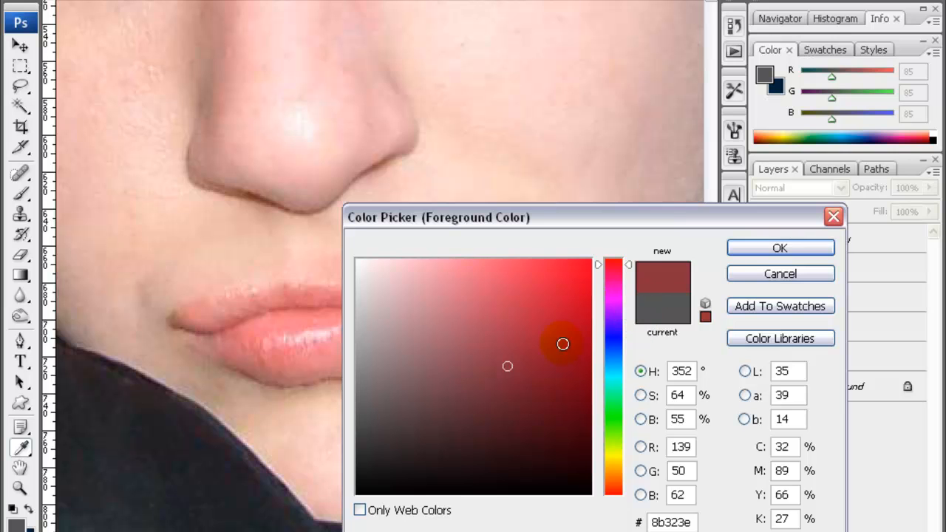
pyautogui.click(530, 397)
pyautogui.click(511, 384)
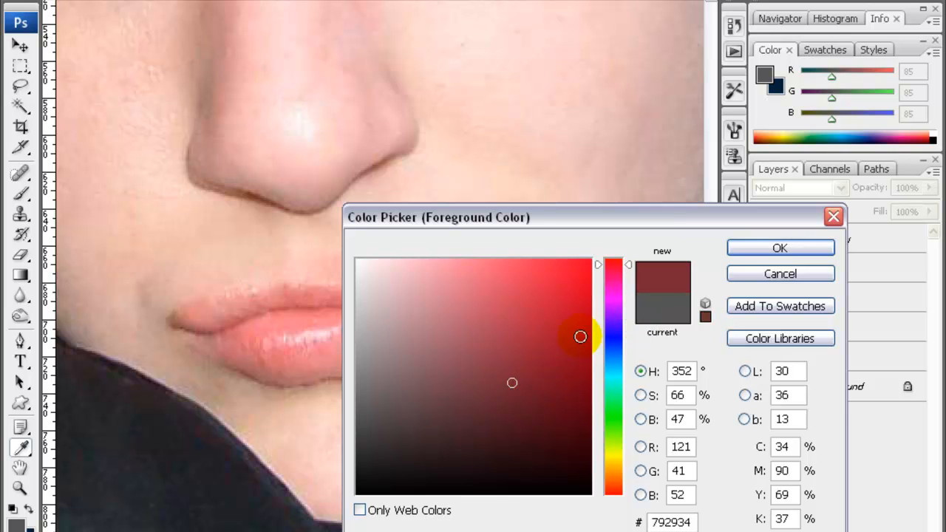
pyautogui.moveTo(626, 275); pyautogui.dragTo(628, 287)
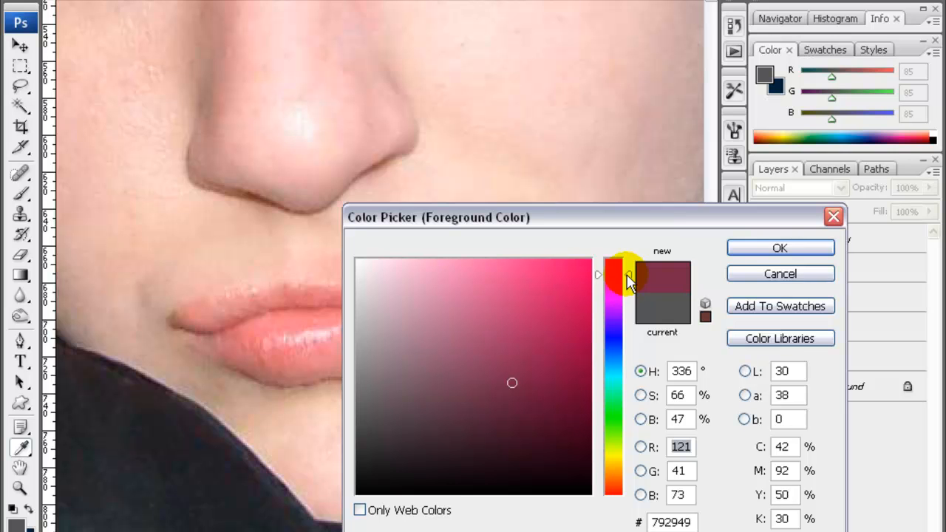
pyautogui.moveTo(557, 374)
pyautogui.mouseDown()
pyautogui.moveTo(553, 397)
pyautogui.moveTo(560, 386)
pyautogui.mouseUp()
pyautogui.click(745, 247)
pyautogui.press('b')
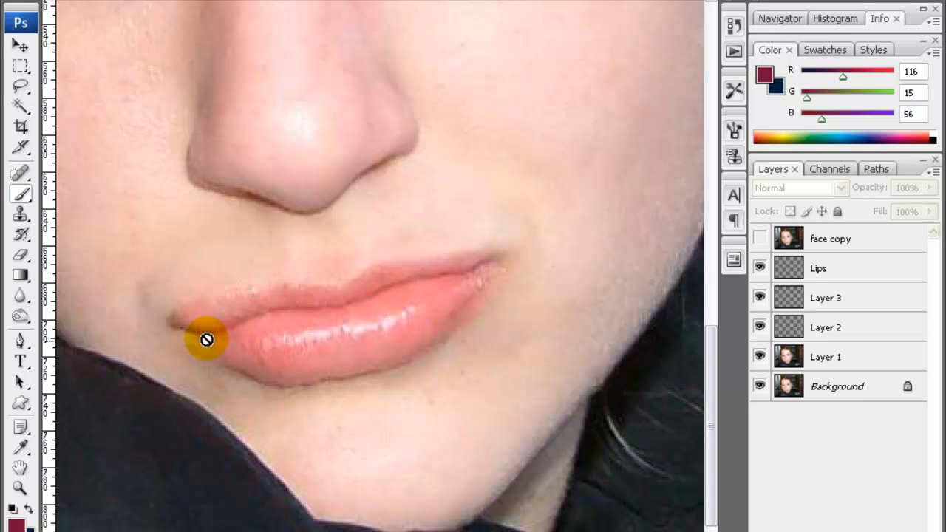
# Select the Lips layer and paint a patch of the wine red across the middle of the lips
pyautogui.click(815, 269)
pyautogui.moveTo(342, 317)
pyautogui.mouseDown()
pyautogui.moveTo(273, 327)
pyautogui.moveTo(309, 334)
pyautogui.moveTo(367, 323)
pyautogui.moveTo(409, 300)
pyautogui.moveTo(260, 320)
pyautogui.mouseUp()
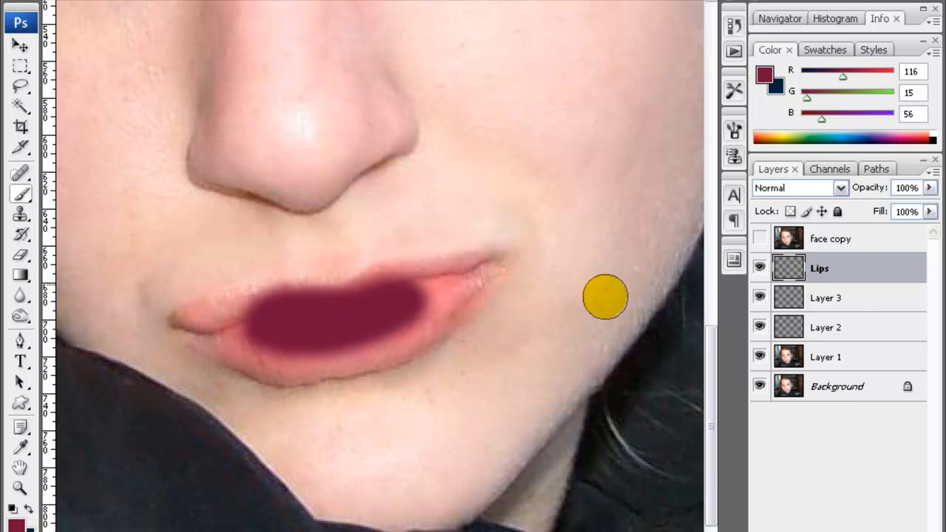
# Compare the blend modes on the Lips layer, settle on Linear Burn and lower the layer's opacity to 40%
pyautogui.click(789, 188)
pyautogui.click(794, 342)
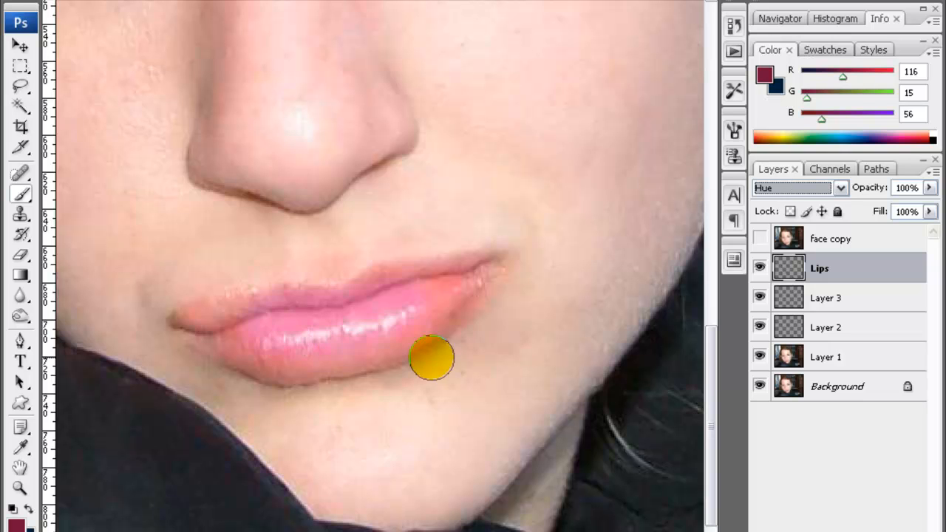
pyautogui.press('Up')
pyautogui.press('Up')
pyautogui.press('Up')
pyautogui.press('Up')
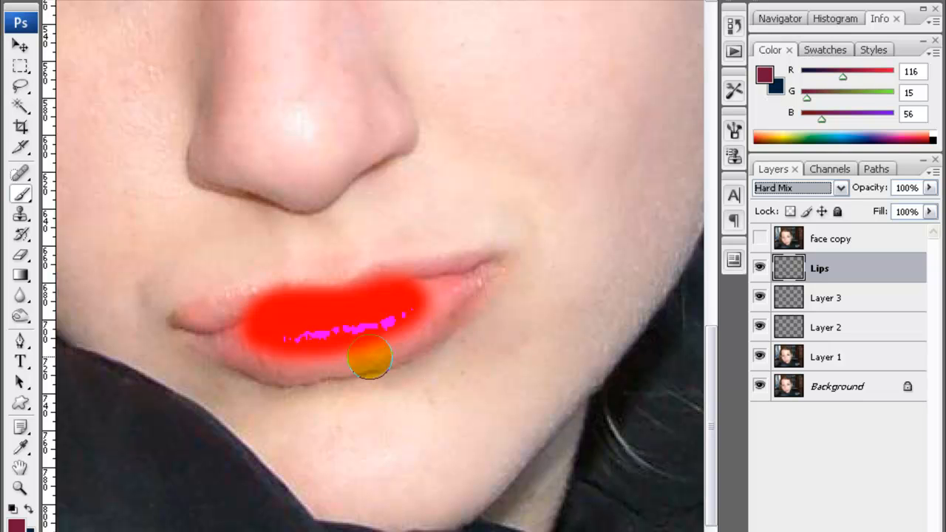
pyautogui.press('Up')
pyautogui.press('Up')
pyautogui.press('Up')
pyautogui.press('Up')
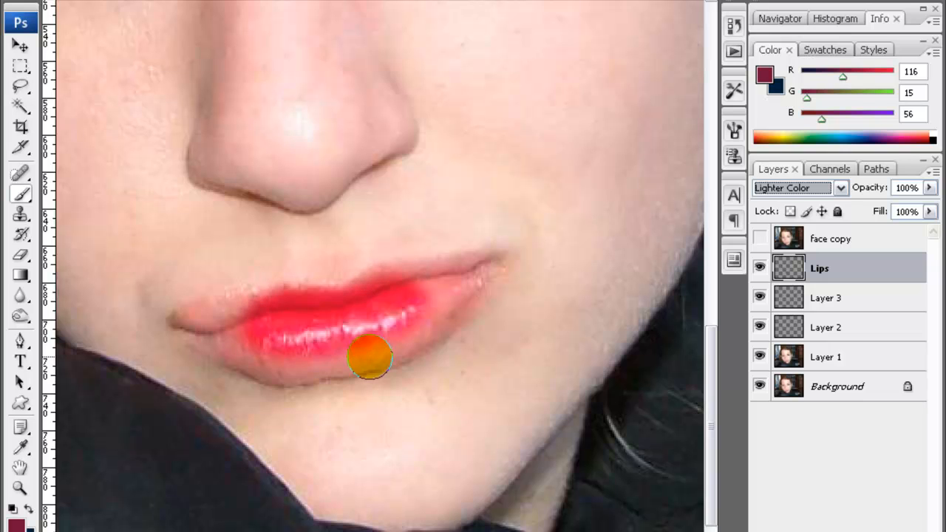
pyautogui.press('Up')
pyautogui.press('Up')
pyautogui.press('Up')
pyautogui.press('Up')
pyautogui.press('Up')
pyautogui.press('Up')
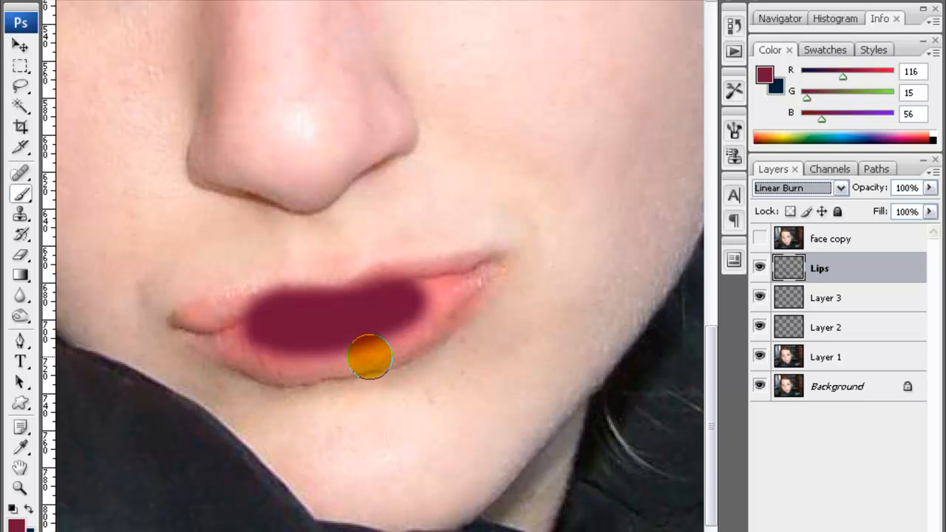
pyautogui.press('Up')
pyautogui.press('Up')
pyautogui.press('Up')
pyautogui.press('Up')
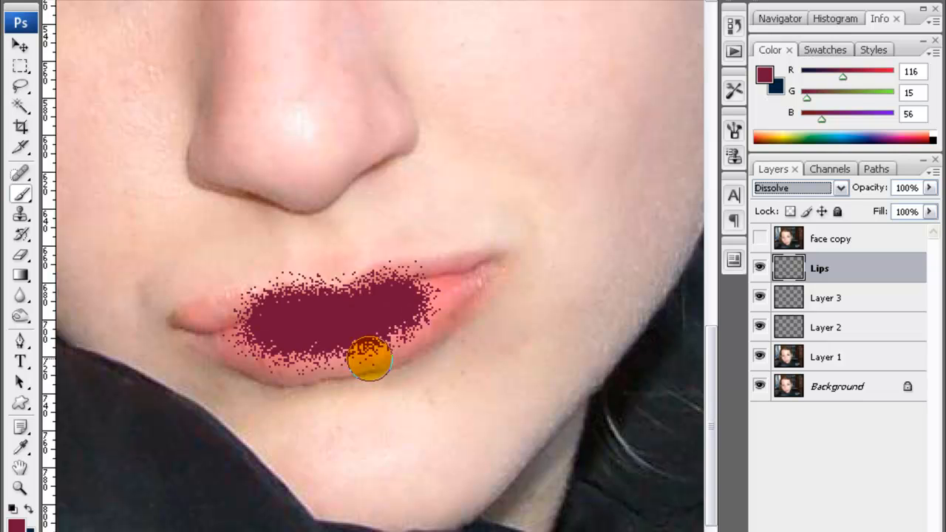
pyautogui.press('Down')
pyautogui.press('Down')
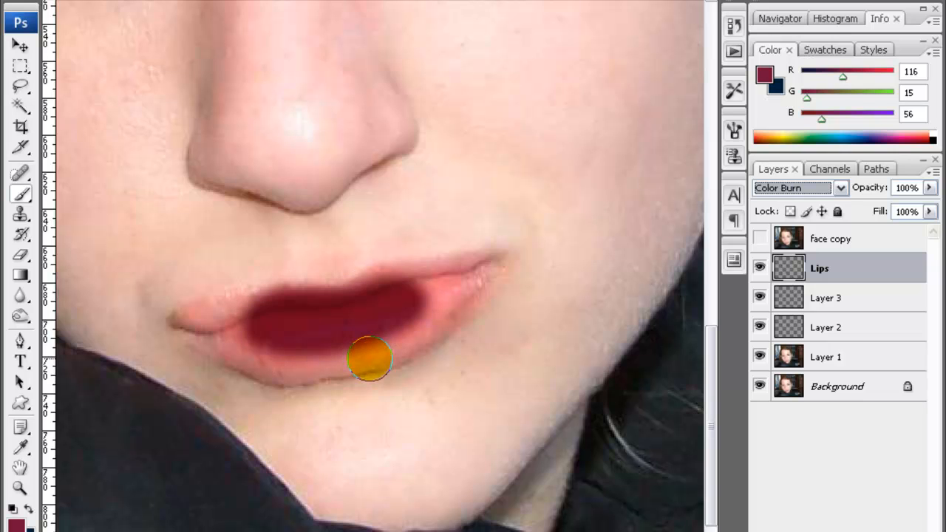
pyautogui.press('Down')
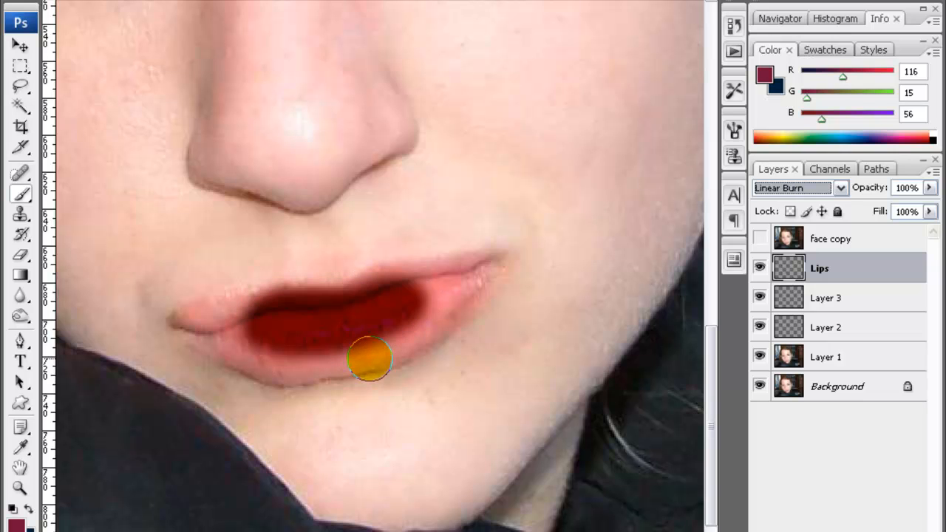
pyautogui.press('Down')
pyautogui.press('Up')
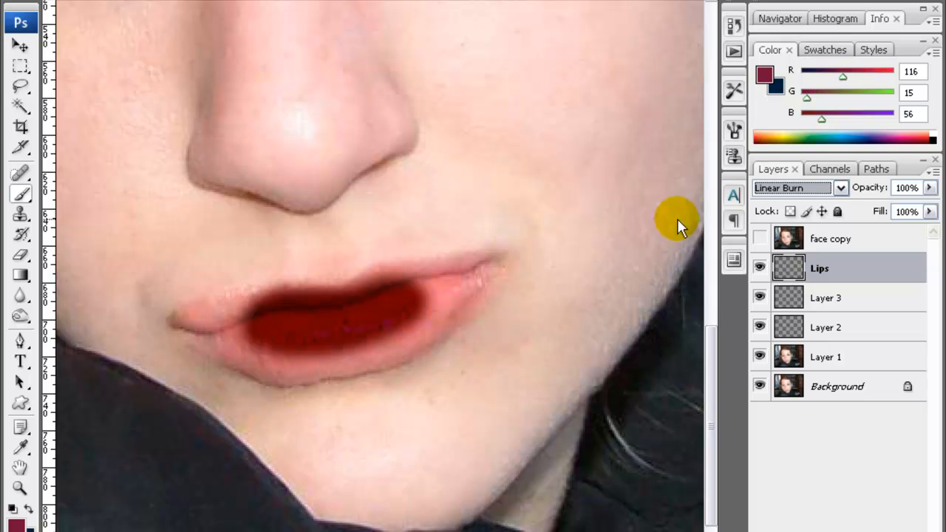
pyautogui.moveTo(930, 187); pyautogui.dragTo(872, 210)
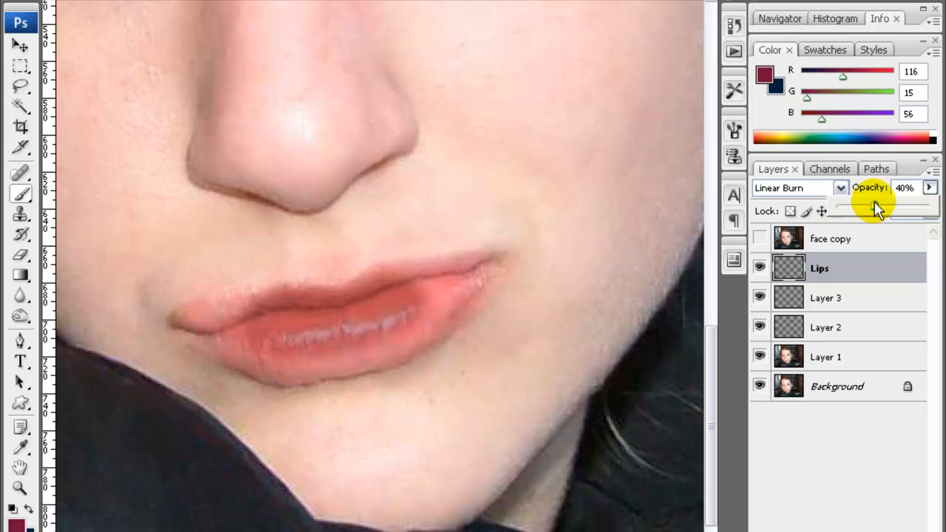
pyautogui.moveTo(876, 211); pyautogui.dragTo(876, 211)
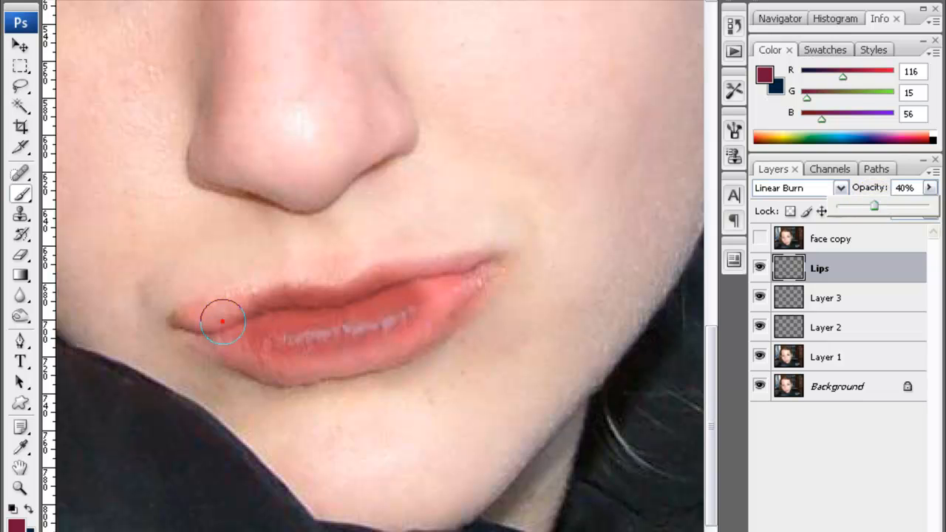
# Paint the rest of the upper and lower lips with the wine red out to the corners and edges
pyautogui.click(215, 317)
pyautogui.moveTo(273, 345)
pyautogui.mouseDown()
pyautogui.moveTo(340, 355)
pyautogui.moveTo(426, 308)
pyautogui.moveTo(459, 272)
pyautogui.moveTo(393, 271)
pyautogui.moveTo(360, 288)
pyautogui.moveTo(196, 315)
pyautogui.moveTo(182, 328)
pyautogui.moveTo(289, 363)
pyautogui.moveTo(376, 361)
pyautogui.moveTo(465, 296)
pyautogui.moveTo(485, 266)
pyautogui.moveTo(407, 272)
pyautogui.moveTo(488, 258)
pyautogui.moveTo(315, 315)
pyautogui.mouseUp()
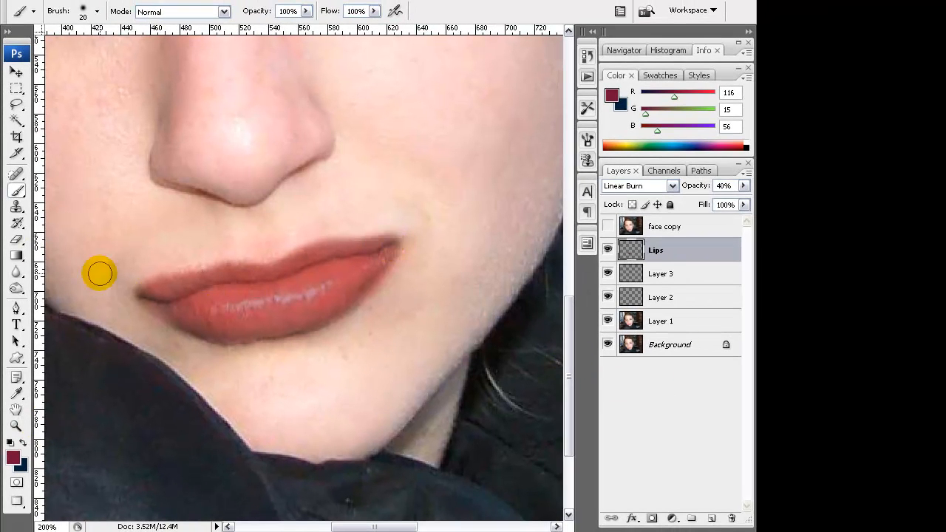
# Erase the lip colour spilling past the left-hand corner and lower edge of the lips, using a smaller eraser
pyautogui.click(17, 237)
pyautogui.click(155, 324)
pyautogui.moveTo(153, 318)
pyautogui.mouseDown()
pyautogui.moveTo(109, 303)
pyautogui.moveTo(85, 315)
pyautogui.moveTo(125, 330)
pyautogui.mouseUp()
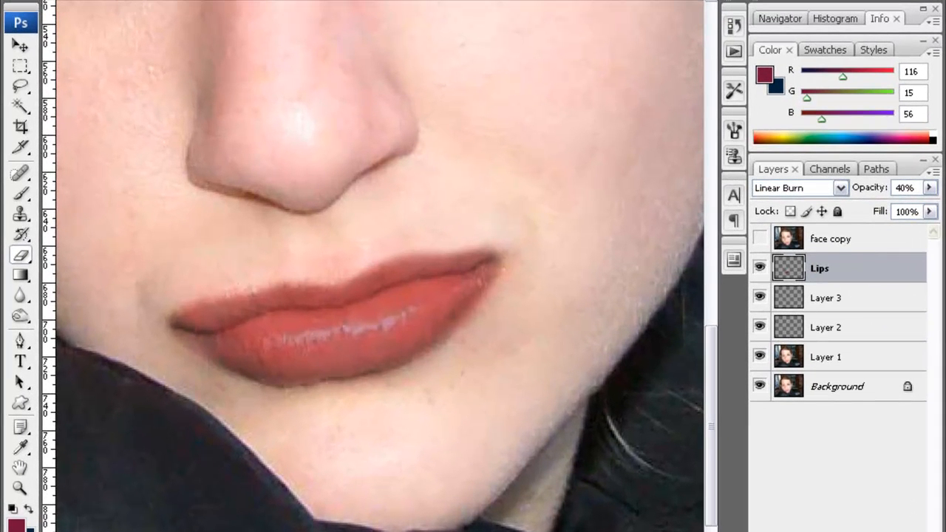
pyautogui.click(67, 1)
pyautogui.moveTo(183, 84); pyautogui.dragTo(99, 88)
pyautogui.click(63, 84)
pyautogui.moveTo(205, 362); pyautogui.dragTo(166, 332)
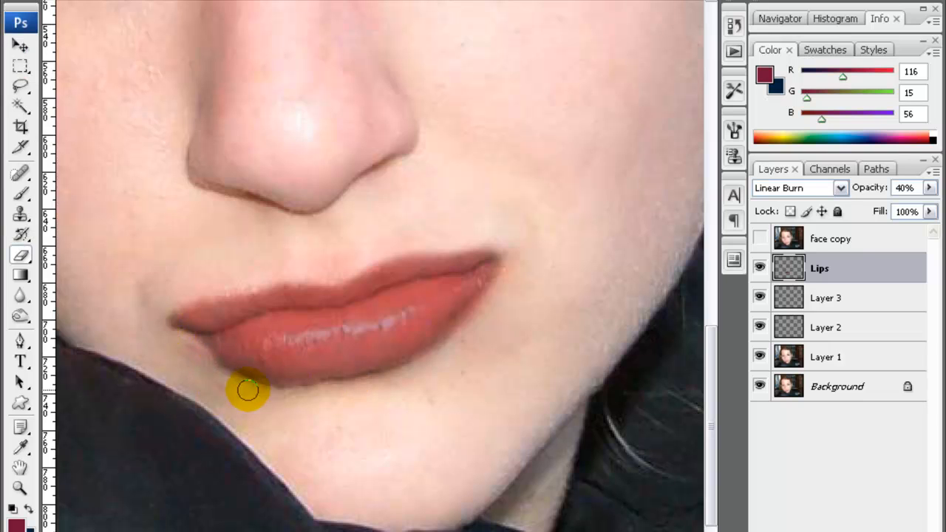
pyautogui.moveTo(220, 376)
pyautogui.mouseDown()
pyautogui.moveTo(182, 342)
pyautogui.moveTo(155, 340)
pyautogui.moveTo(112, 357)
pyautogui.moveTo(144, 359)
pyautogui.moveTo(190, 309)
pyautogui.mouseUp()
# Show the face copy layer and compare the whole face with and without it
pyautogui.click(18, 487)
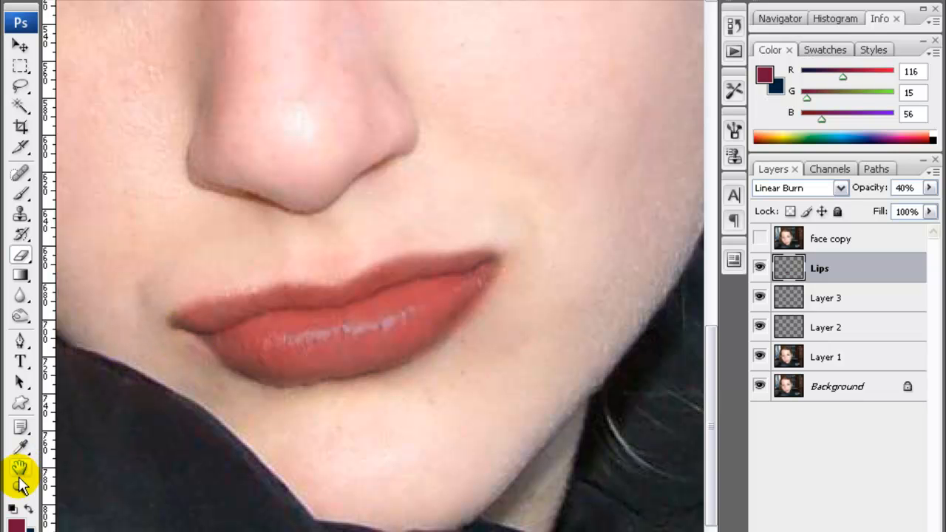
pyautogui.keyDown('alt'); pyautogui.click(365, 254); pyautogui.keyUp('alt')
pyautogui.keyDown('alt'); pyautogui.click(365, 249); pyautogui.keyUp('alt')
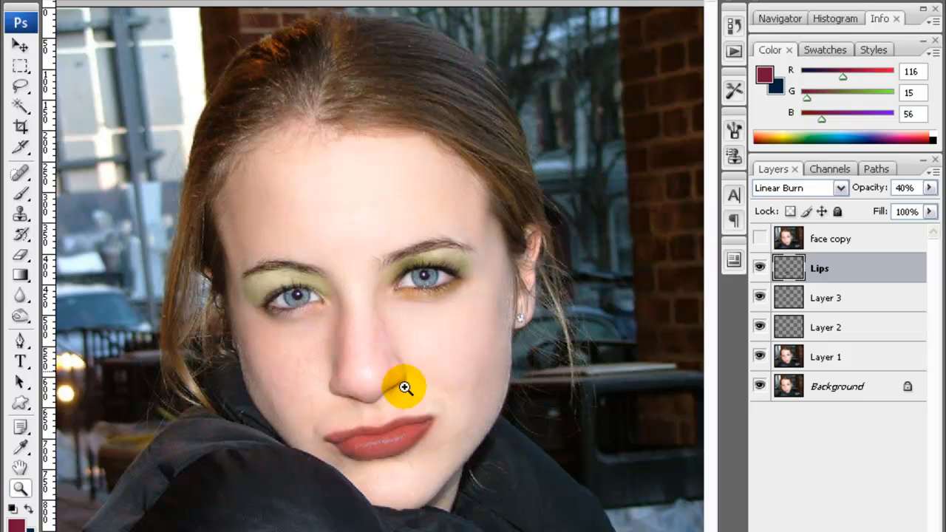
pyautogui.click(759, 239)
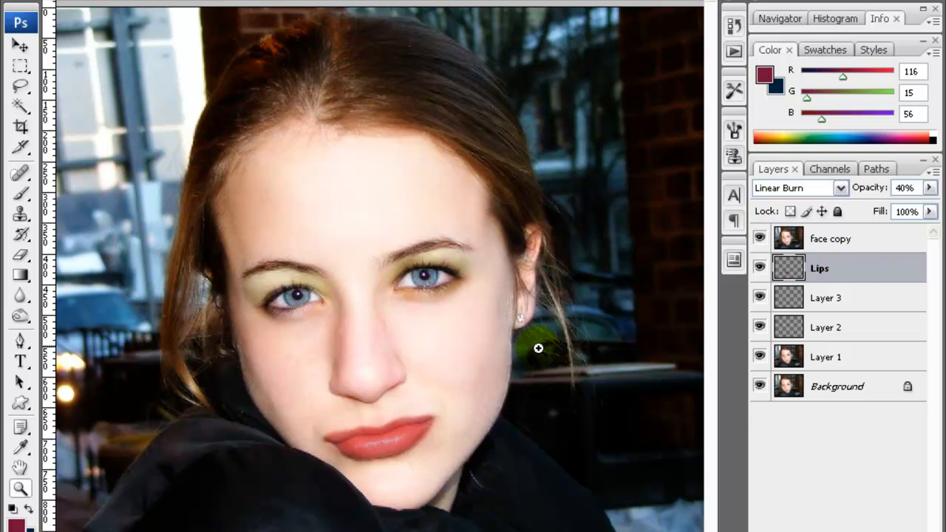
pyautogui.click(760, 239)
pyautogui.click(759, 239)
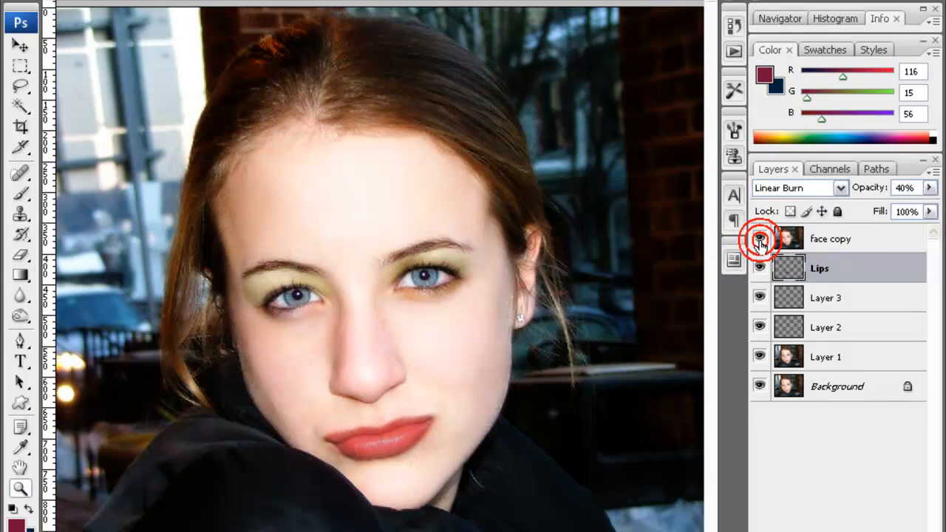
pyautogui.click(759, 239)
pyautogui.click(760, 239)
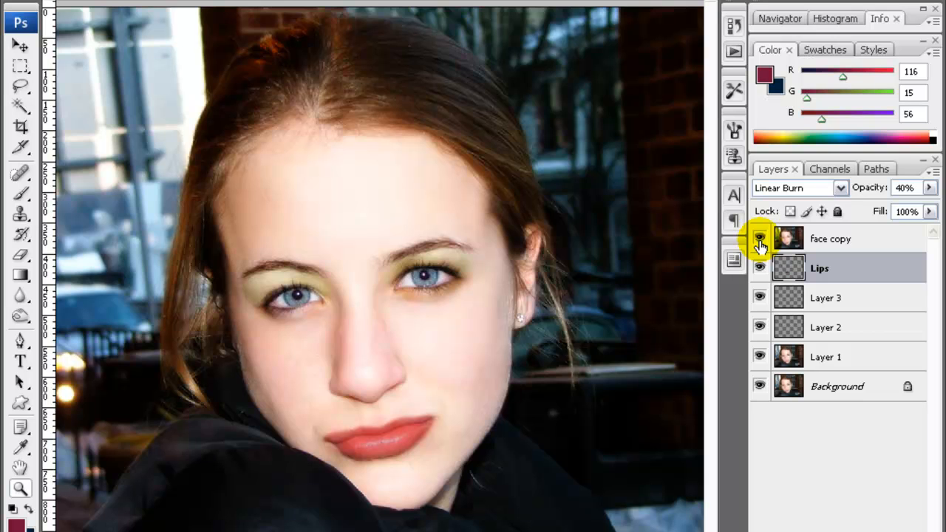
pyautogui.click(760, 239)
pyautogui.click(760, 239)
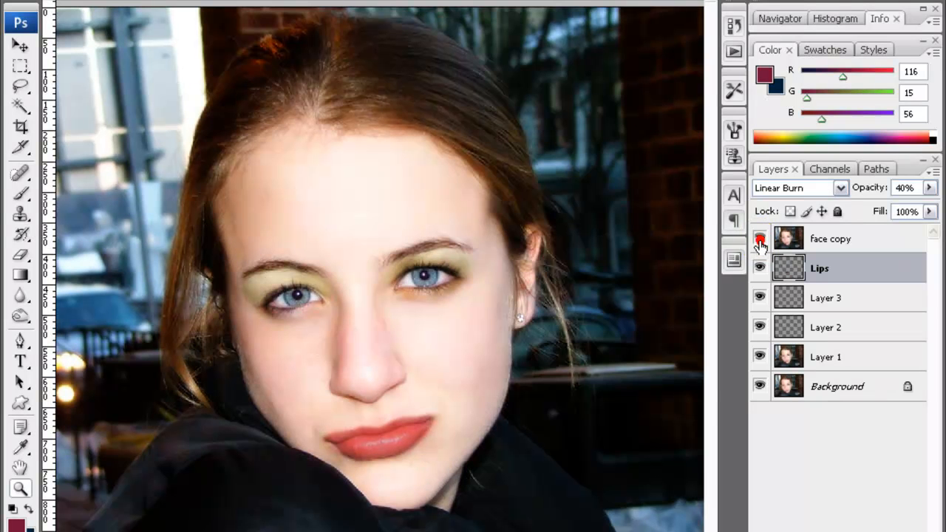
# Compare the original photo with the retouched version by hiding and restoring every layer above the Background
pyautogui.moveTo(760, 357); pyautogui.dragTo(765, 247)
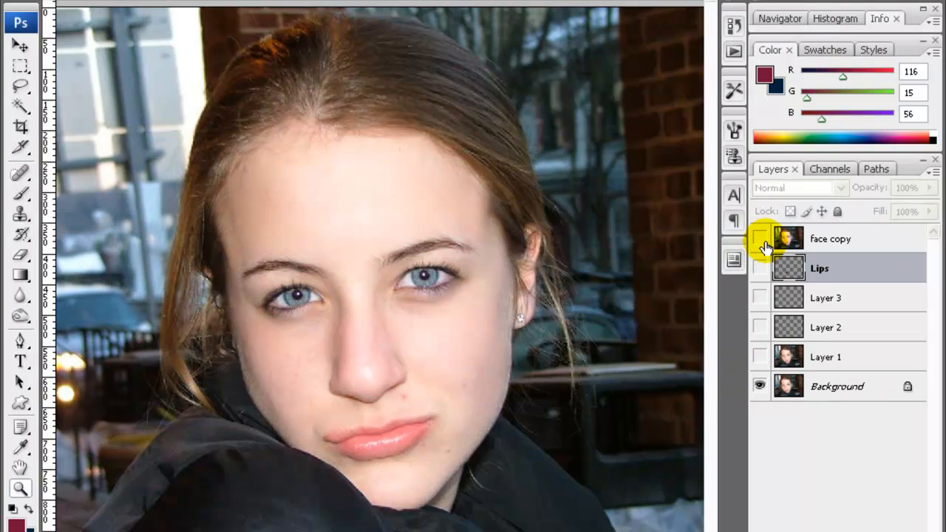
pyautogui.keyDown('alt'); pyautogui.click(445, 300); pyautogui.keyUp('alt')
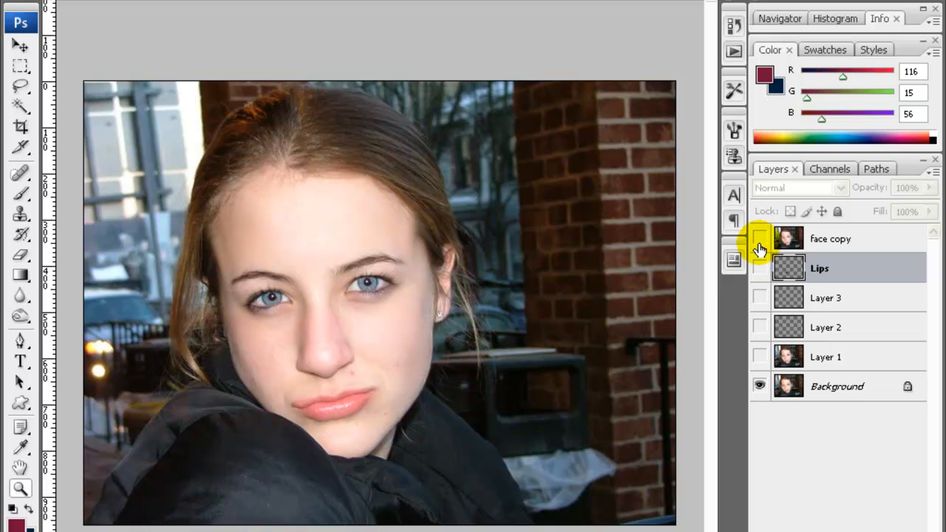
pyautogui.moveTo(760, 244); pyautogui.dragTo(759, 361)
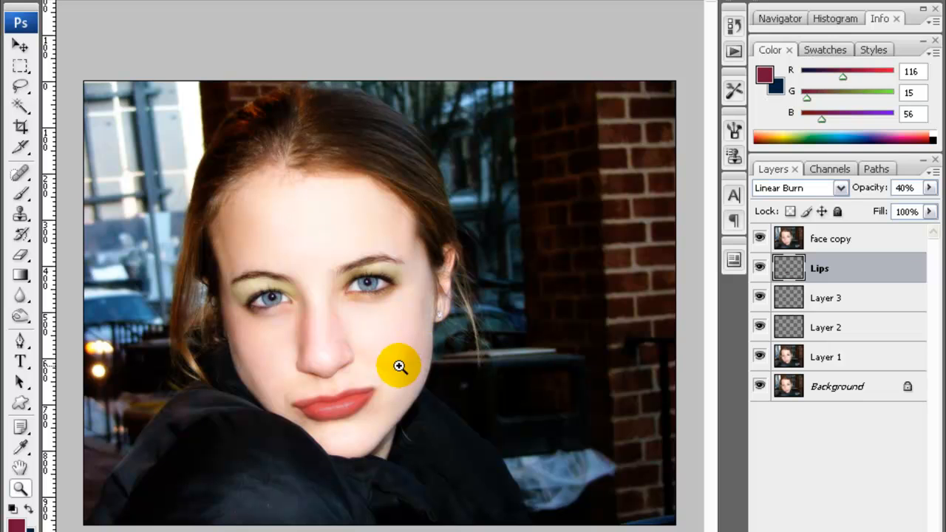
# Compare the face with and without Layer 2, and with and without the Lips layer
pyautogui.click(840, 331)
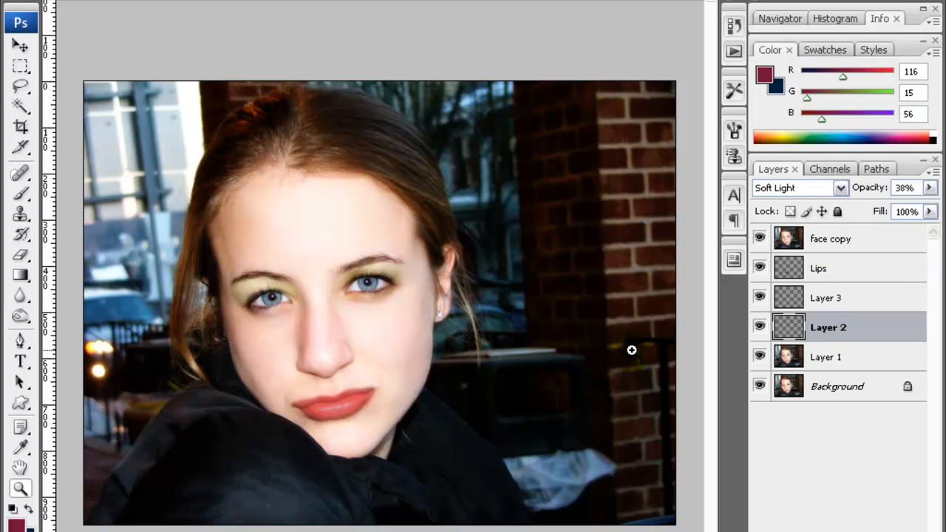
pyautogui.click(754, 332)
pyautogui.click(754, 332)
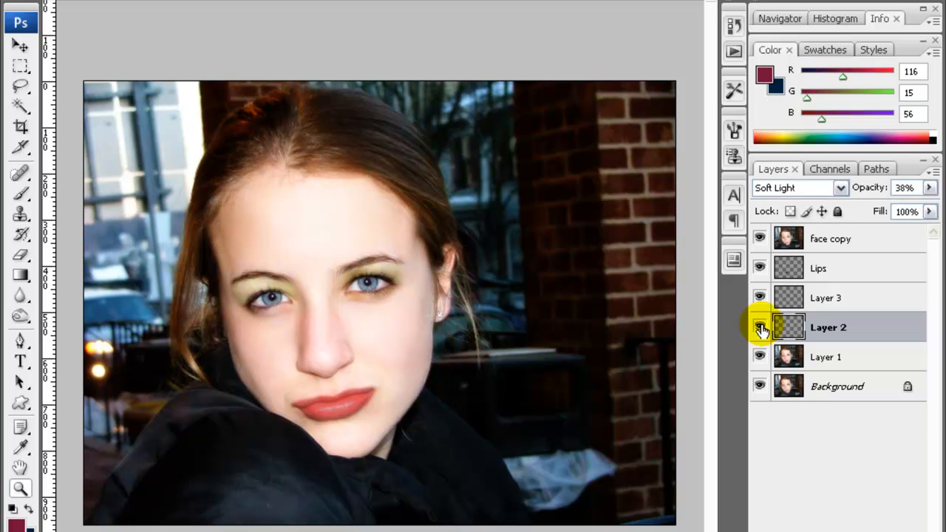
pyautogui.click(759, 271)
pyautogui.click(759, 271)
# Start a Hue/Saturation adjustment on the Lips layer with Colorize turned on and the face left in view
pyautogui.click(857, 266)
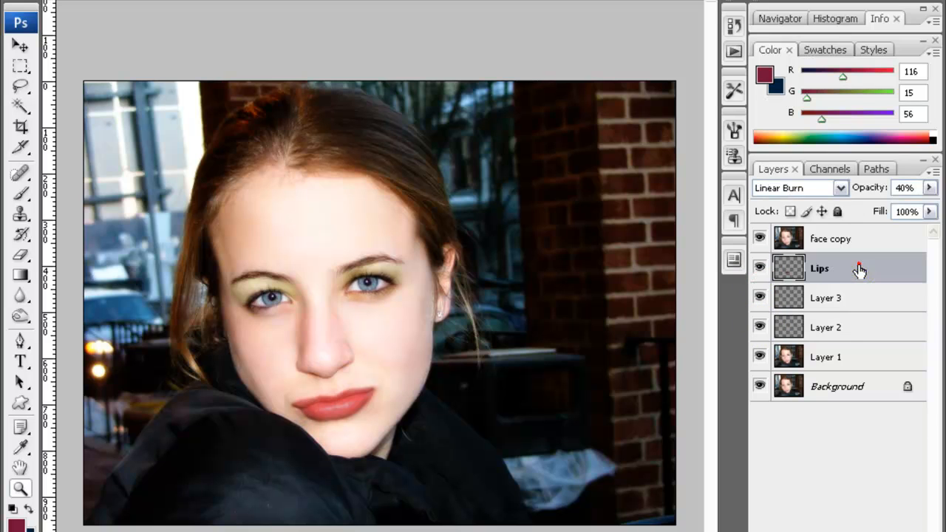
pyautogui.hotkey('alt', 'i')
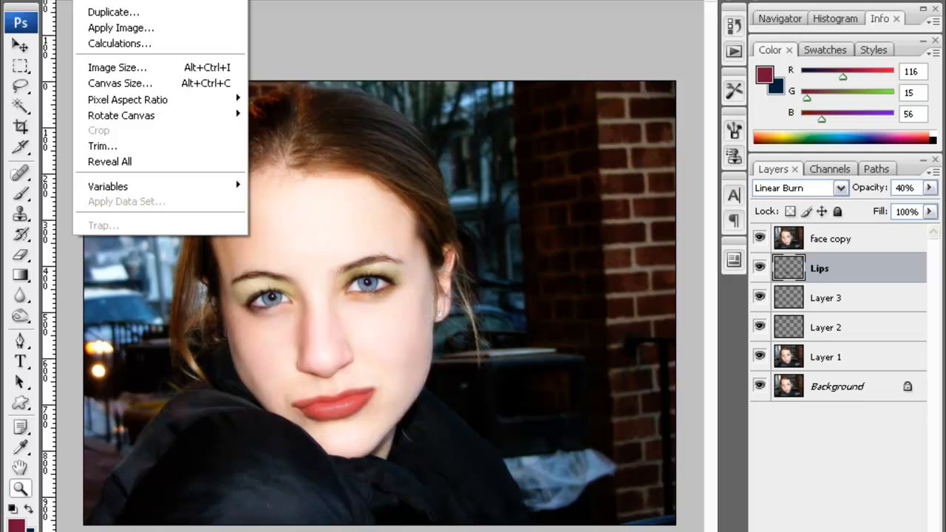
pyautogui.moveTo(117, 1)
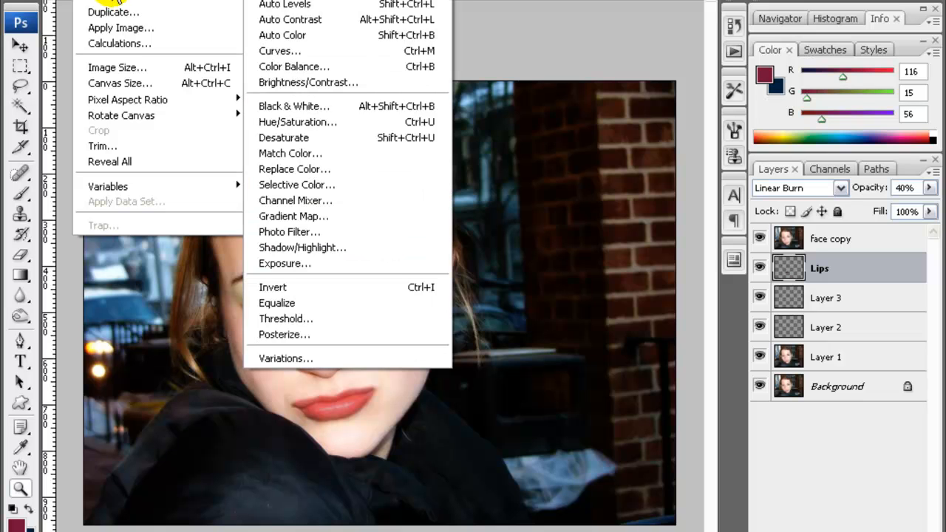
pyautogui.click(332, 121)
pyautogui.moveTo(560, 99); pyautogui.dragTo(762, 42)
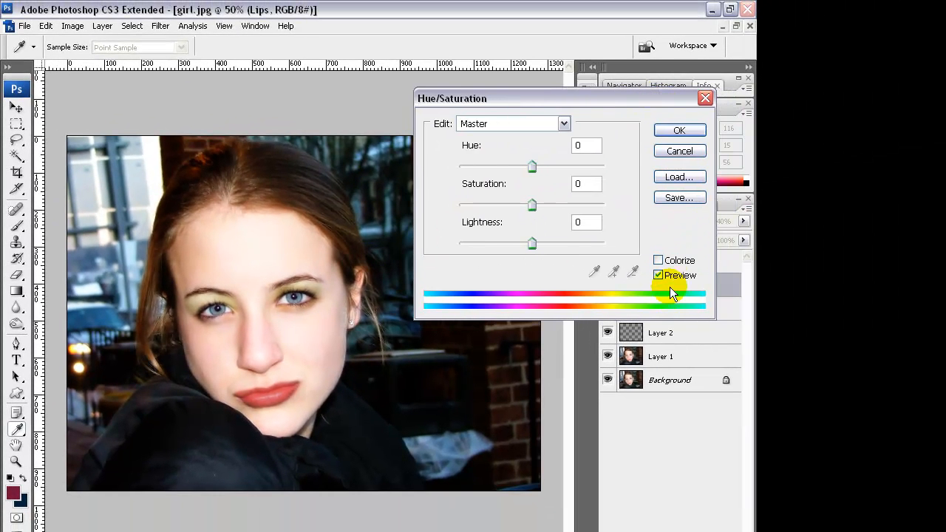
pyautogui.click(657, 260)
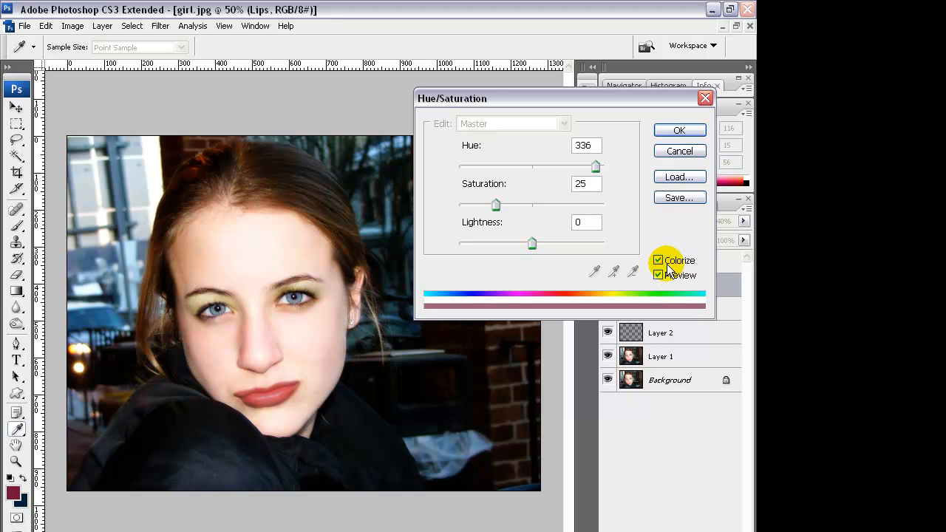
# Set the lip colorization to saturation 43 and hue 124, and apply the adjustment
pyautogui.moveTo(596, 165)
pyautogui.mouseDown()
pyautogui.moveTo(546, 166)
pyautogui.moveTo(596, 166)
pyautogui.mouseUp()
pyautogui.moveTo(497, 207); pyautogui.dragTo(522, 212)
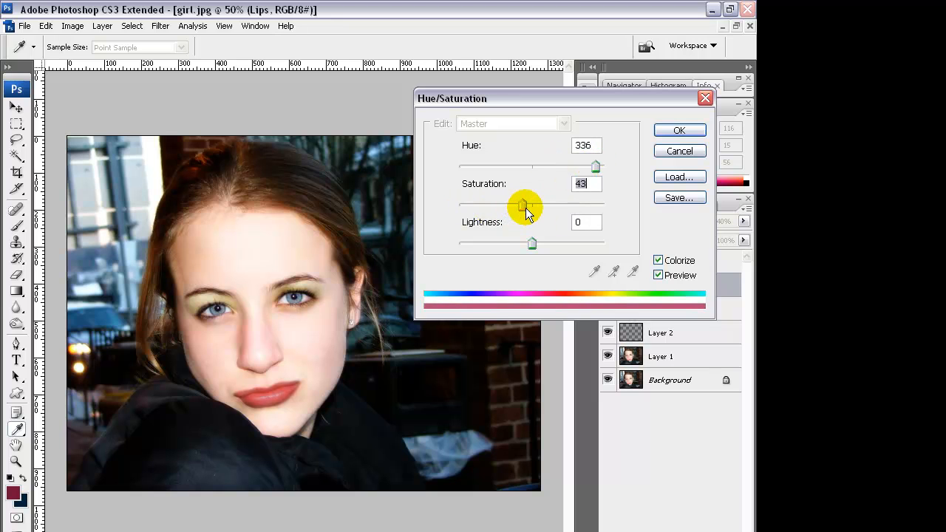
pyautogui.moveTo(533, 166); pyautogui.dragTo(451, 178)
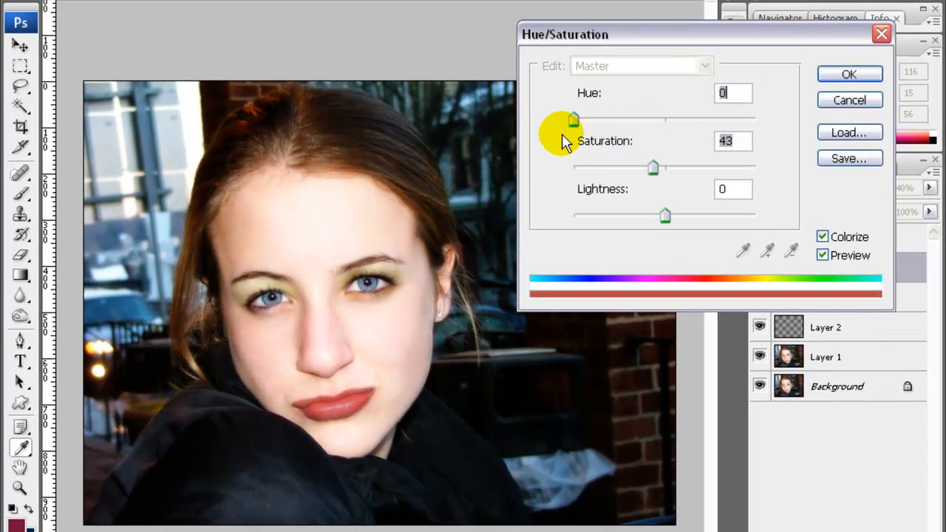
pyautogui.moveTo(563, 142); pyautogui.dragTo(636, 143)
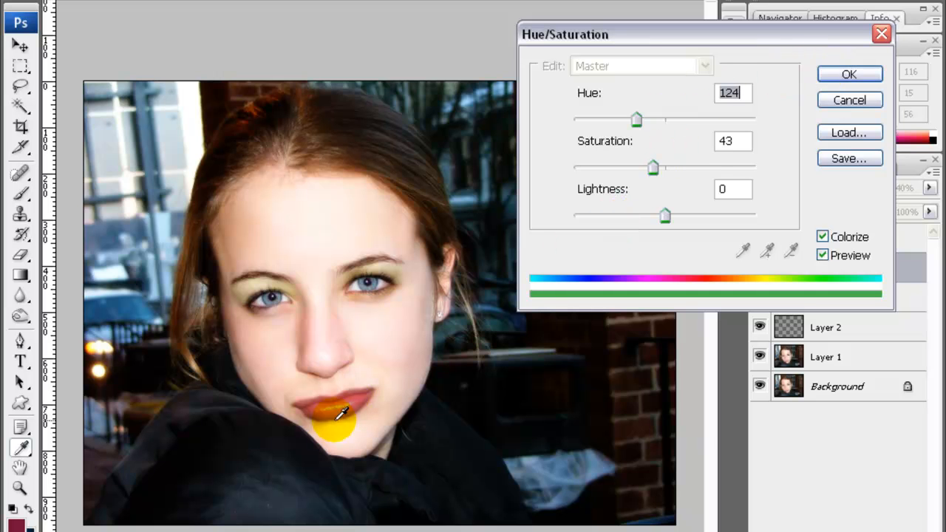
pyautogui.click(841, 74)
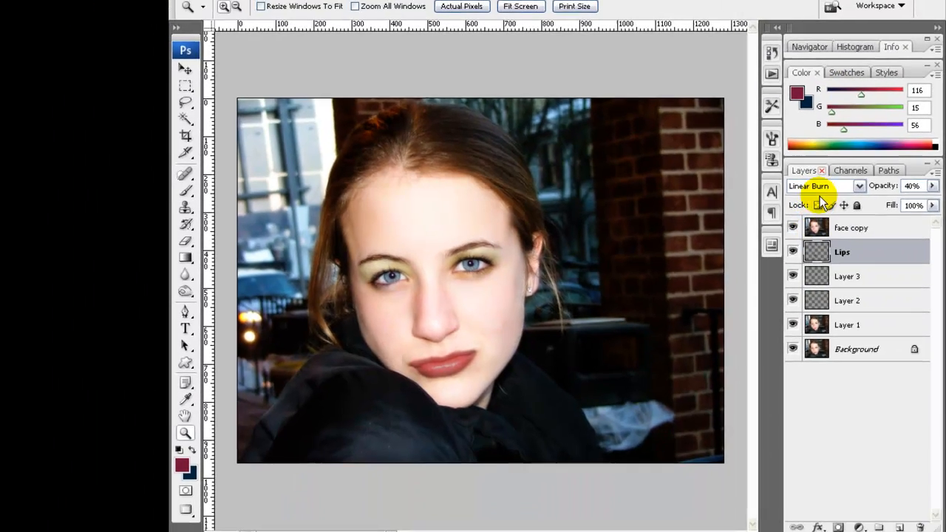
# Try Pin Light, Overlay and lightening blend modes on the Lips layer, and return it to Linear Burn
pyautogui.click(809, 186)
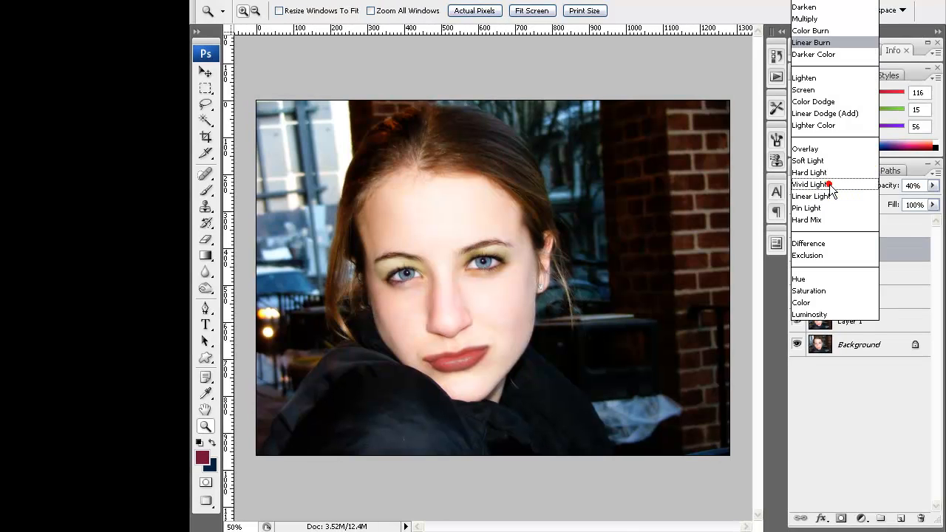
pyautogui.click(811, 210)
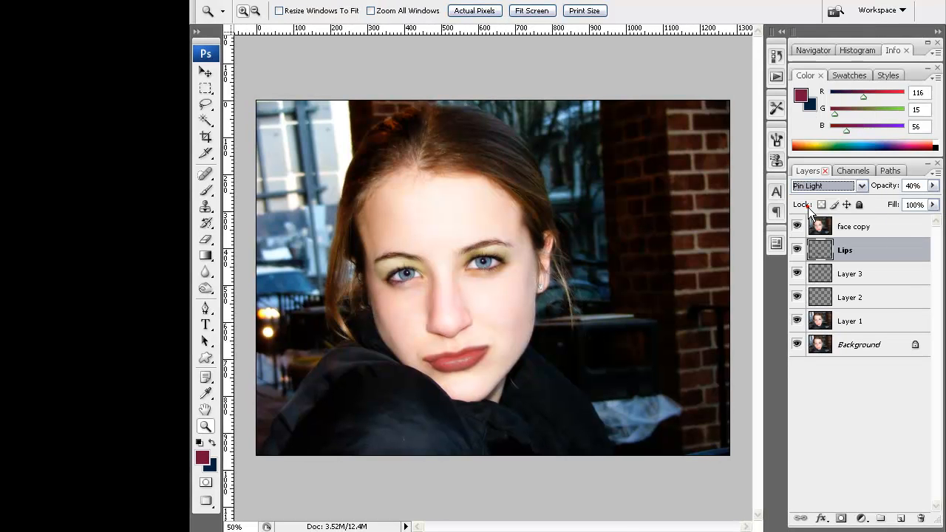
pyautogui.click(828, 188)
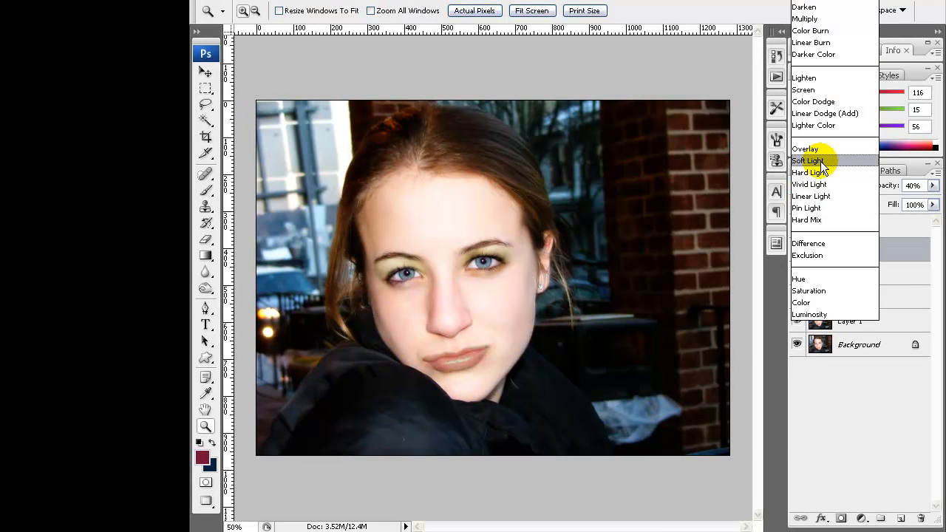
pyautogui.click(807, 149)
pyautogui.click(813, 186)
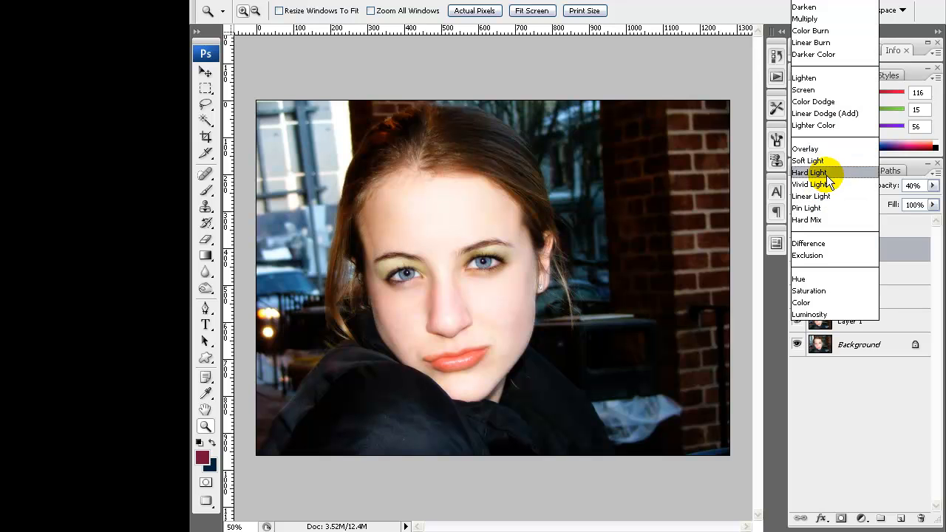
pyautogui.click(822, 90)
pyautogui.press('Up')
pyautogui.press('Up')
pyautogui.press('Up')
pyautogui.press('Up')
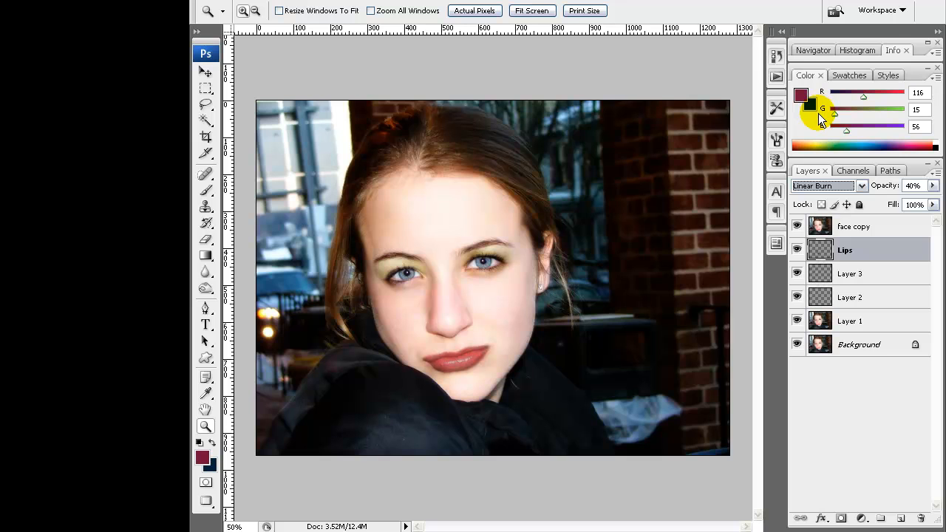